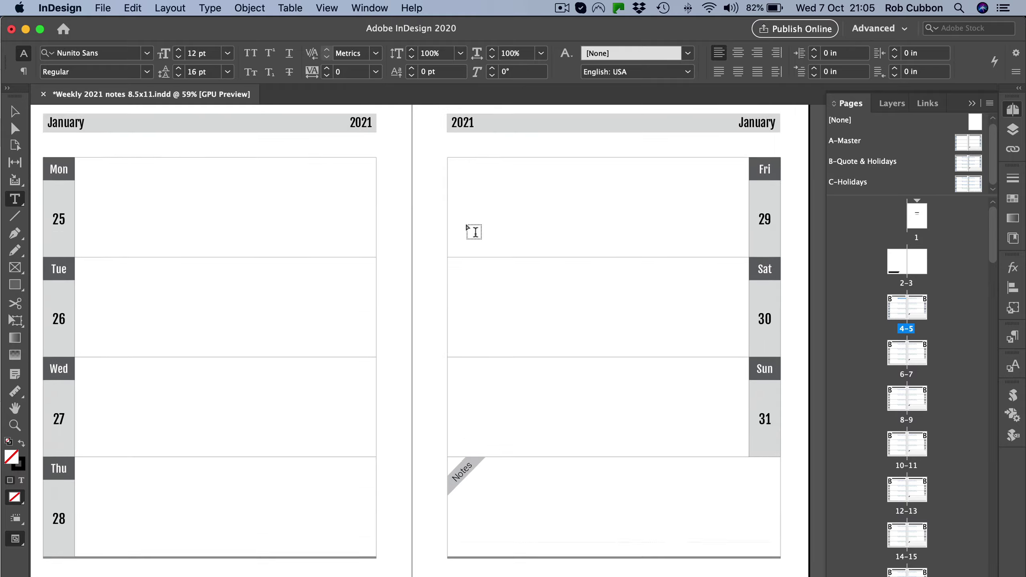
- Go to the diary's opening page and show the overview of the document's pages
scroll(473, 231, "up", 10)
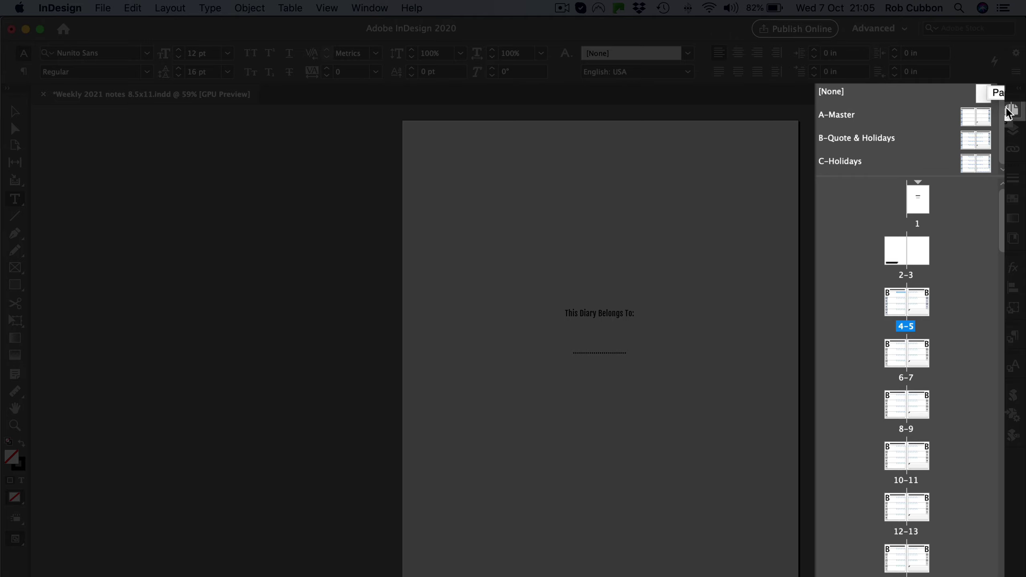
left_click(1013, 111)
left_click(1012, 111)
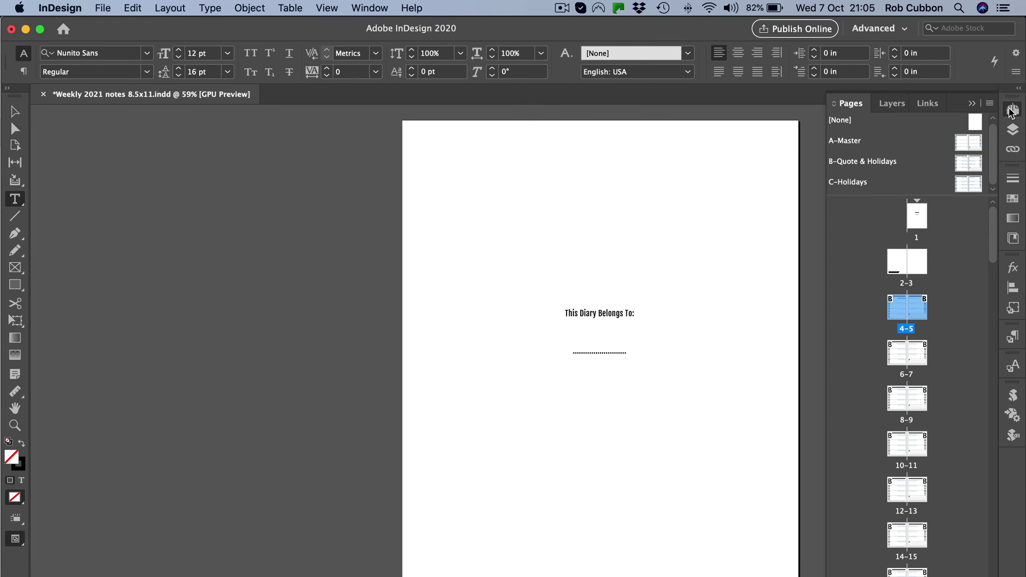
left_click(358, 6)
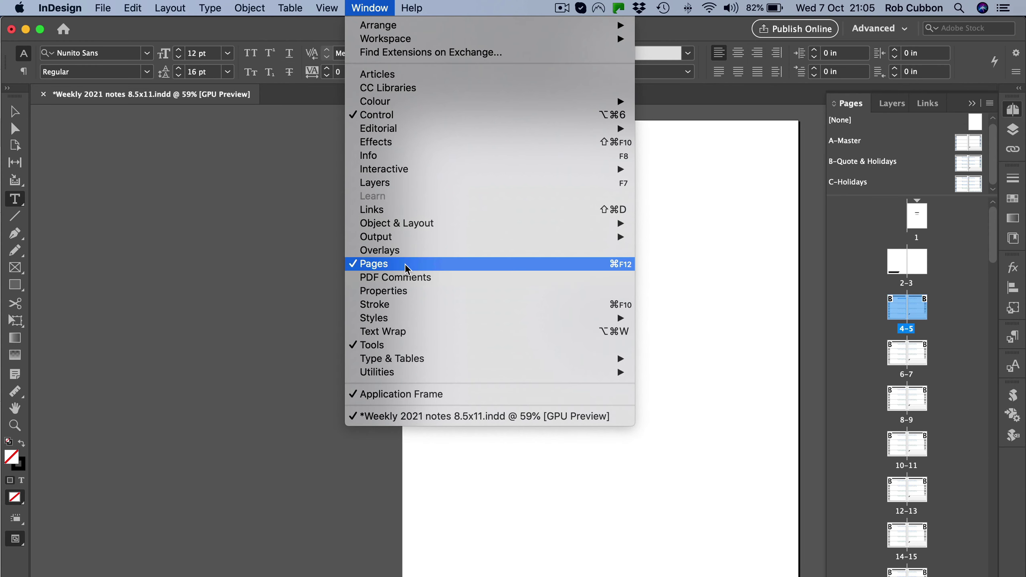
left_click(192, 205)
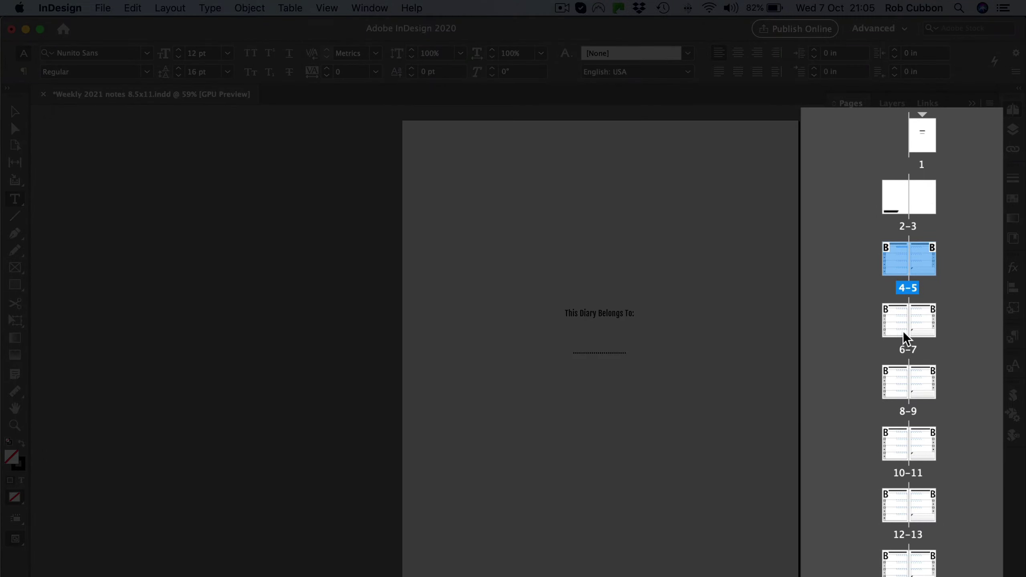
- View spreads 6–7 and 8–9 of the diary and look at the available page management options
left_click(901, 358)
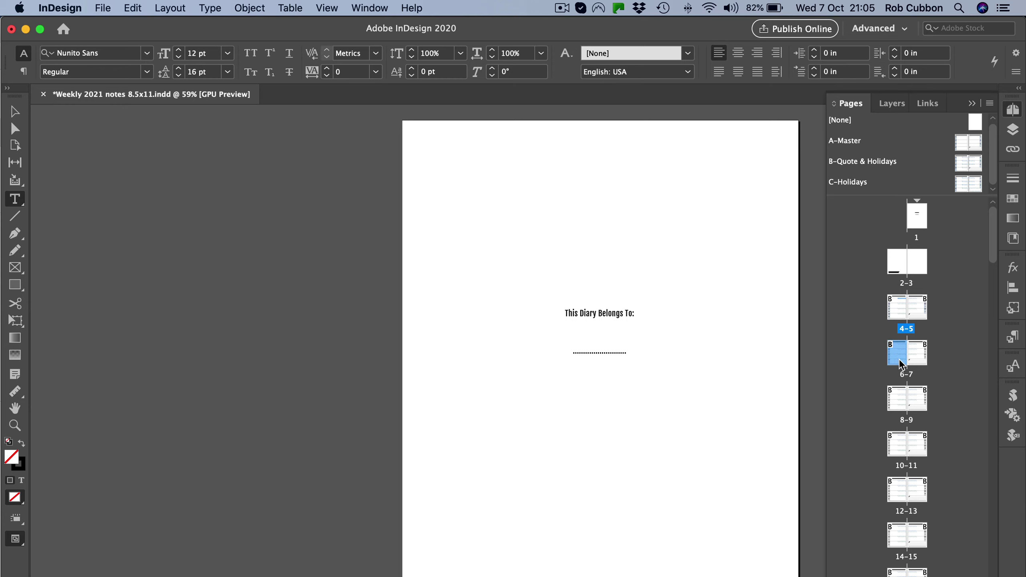
double_click(899, 359)
double_click(900, 400)
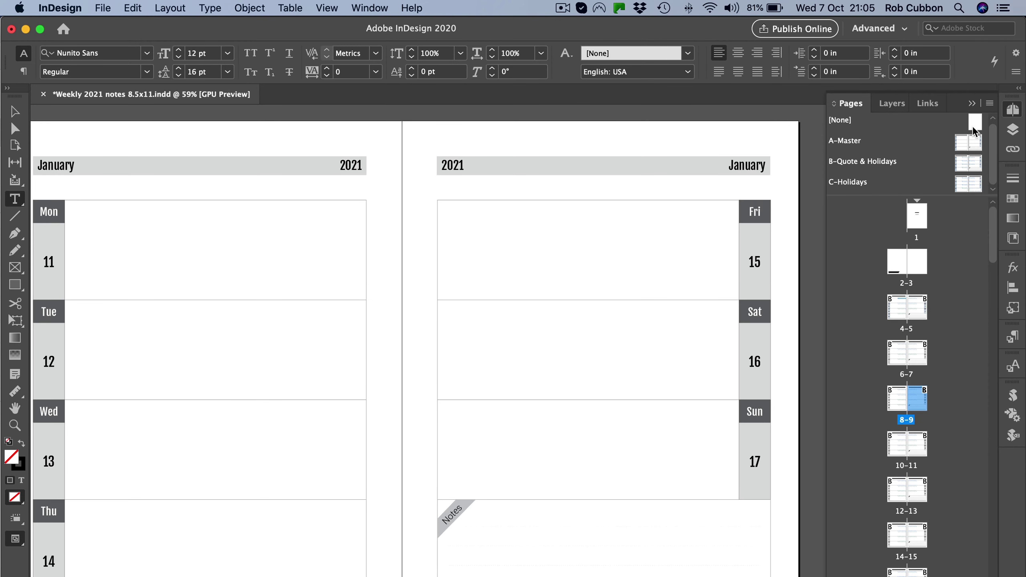
left_click(988, 104)
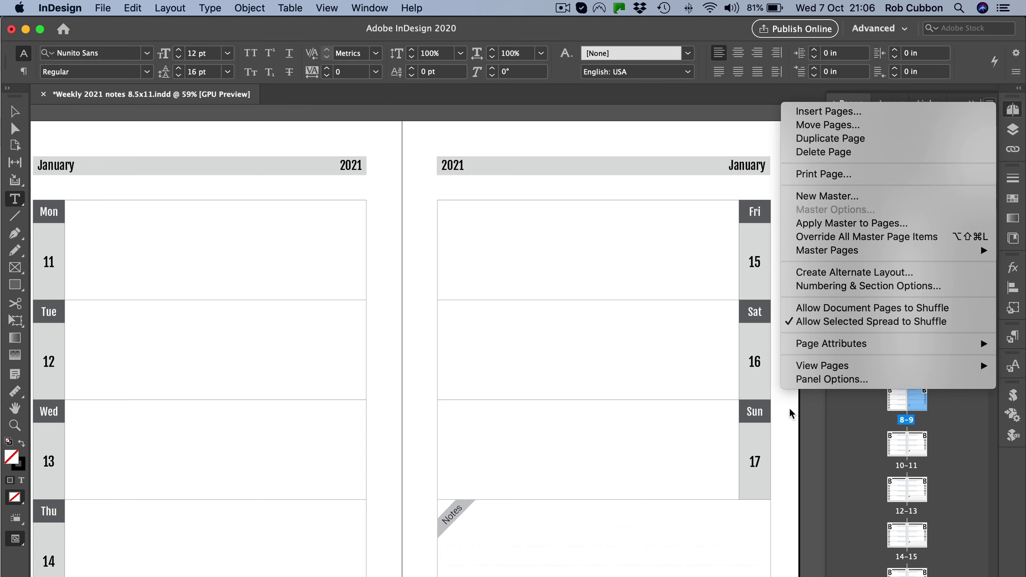
left_click(850, 475)
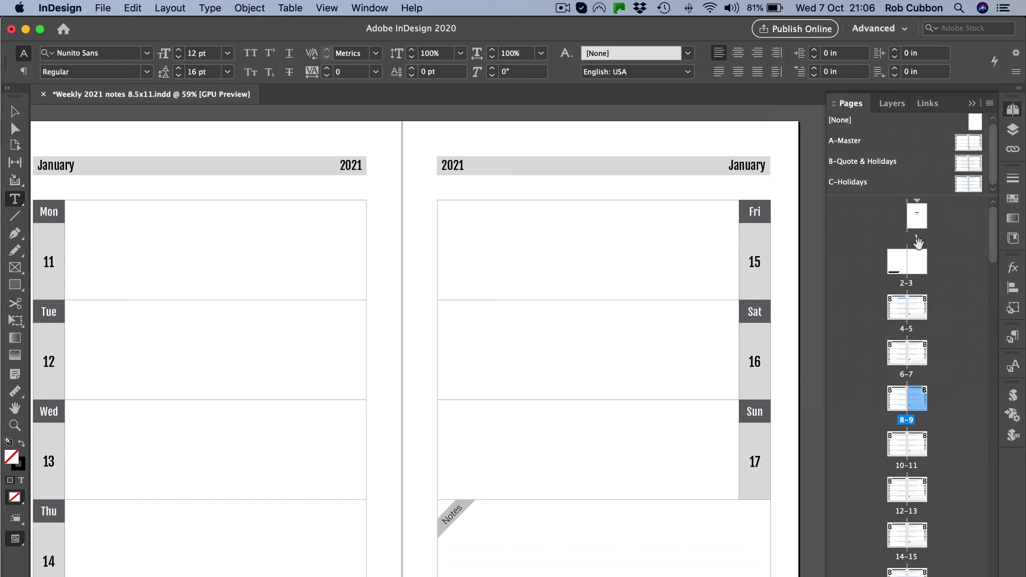
- View page 1, spread 2–3 and spread 4–5, and check which master the following spreads use
double_click(917, 227)
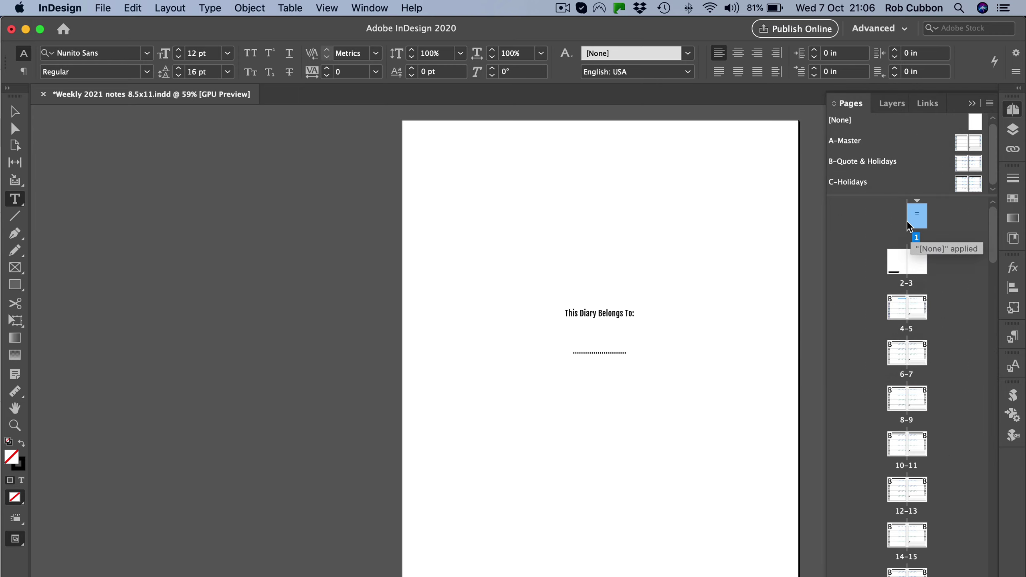
double_click(894, 265)
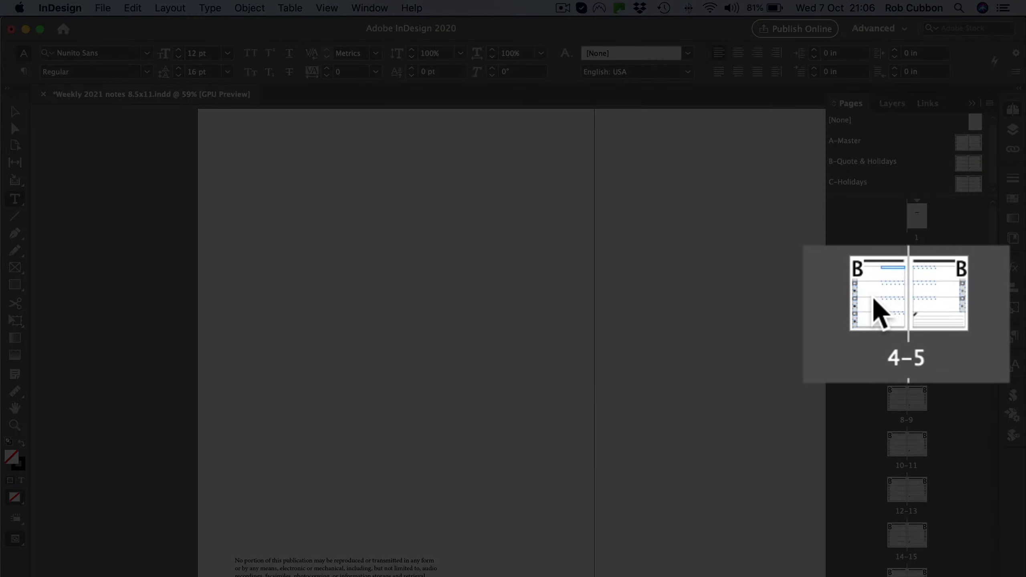
double_click(895, 309)
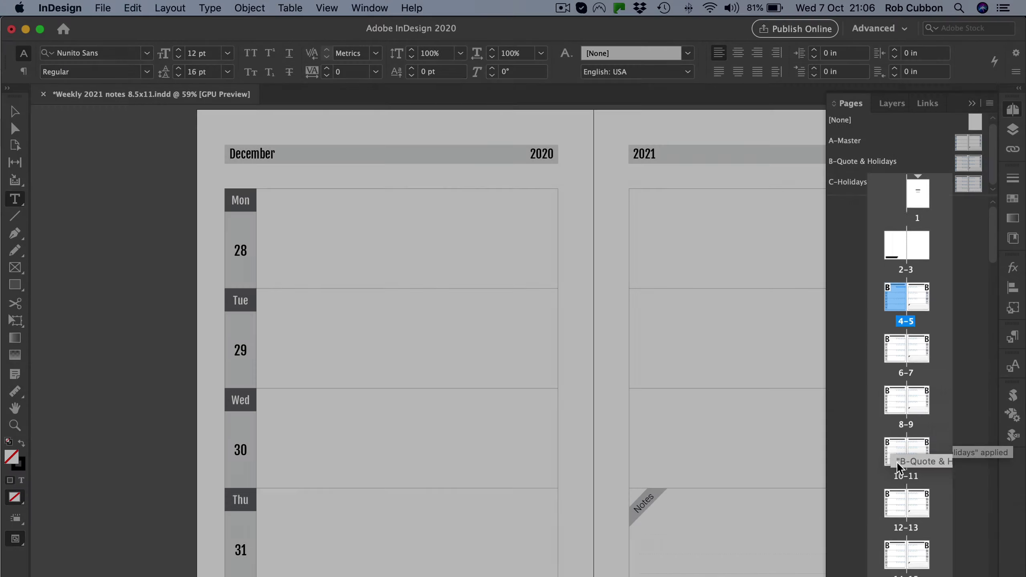
scroll(897, 452, "down", 5)
scroll(897, 452, "up", 3)
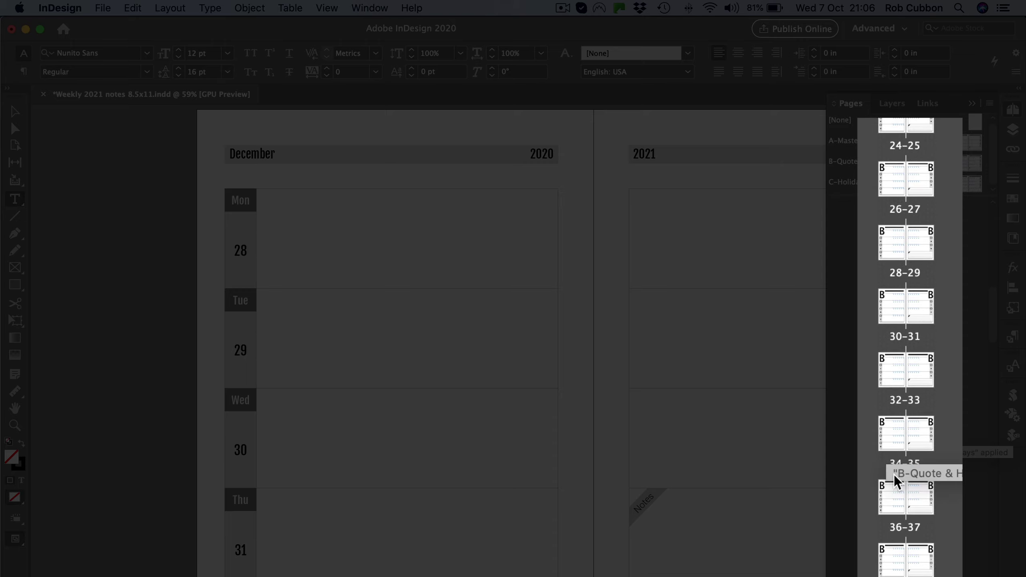
scroll(897, 452, "up", 10)
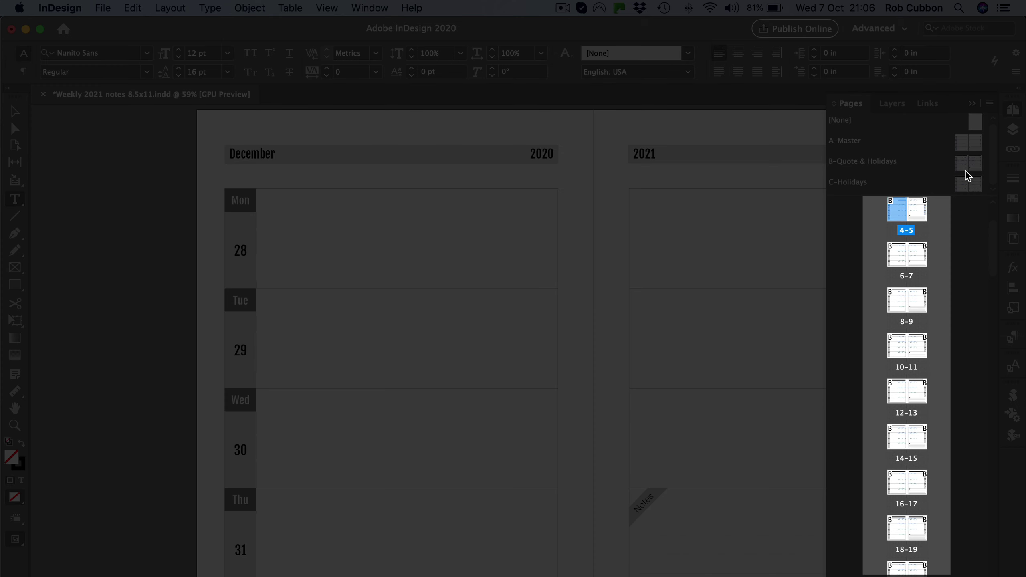
- Open the B-Quote & Holidays master spread and examine both of its pages, including Monday's empty date frame
left_click(966, 171)
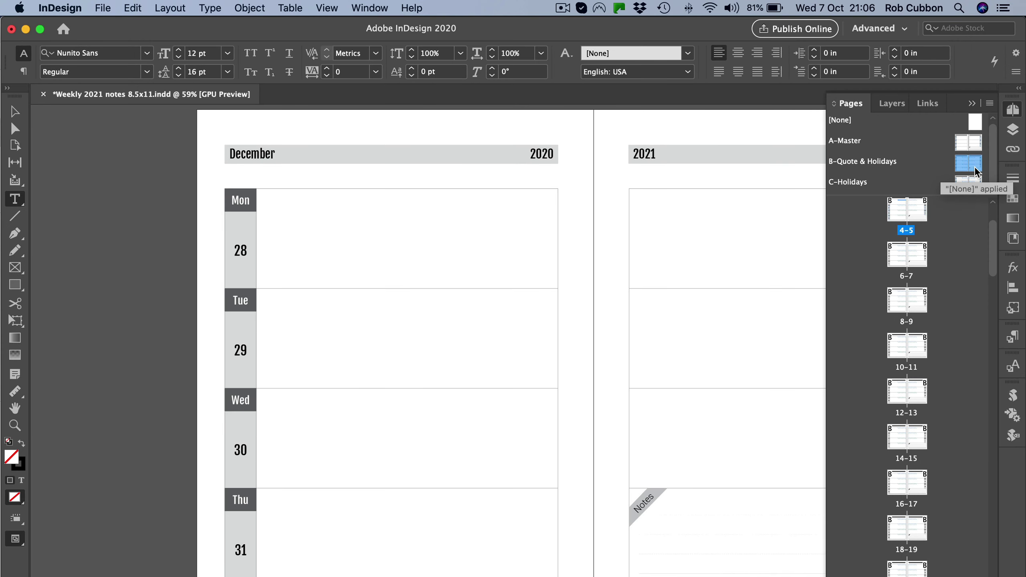
double_click(957, 169)
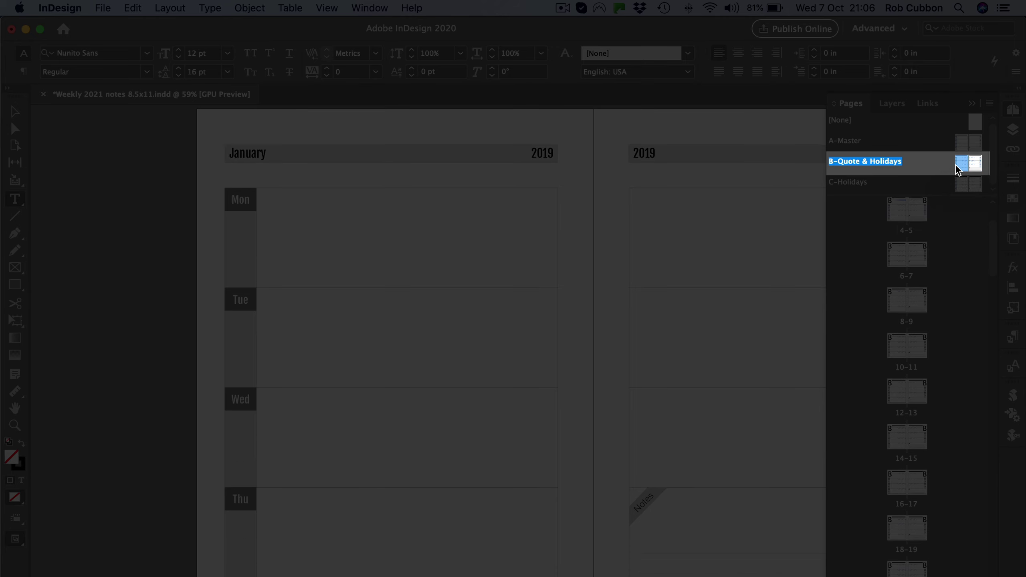
scroll(671, 266, "right", 5)
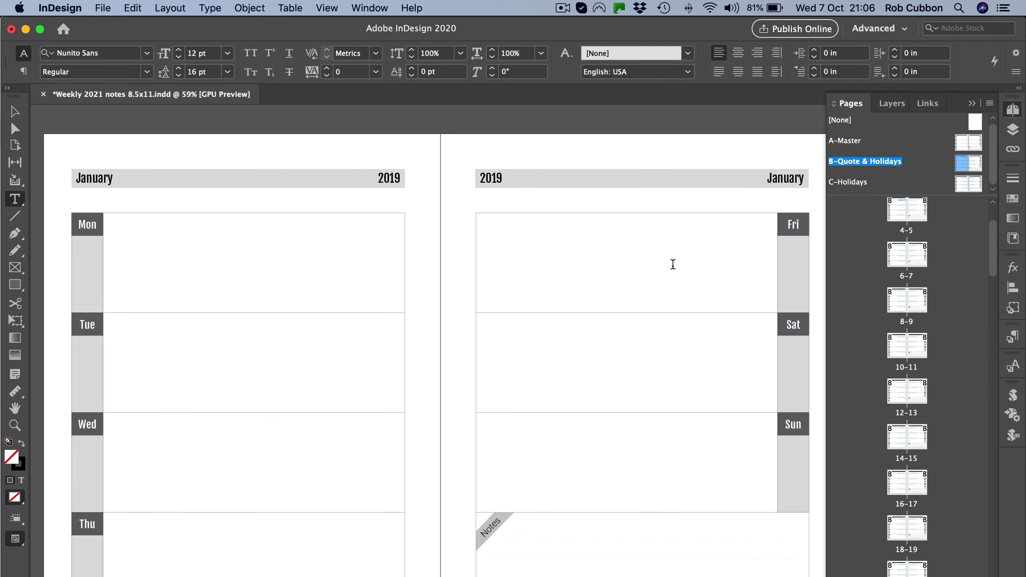
key("super+minus")
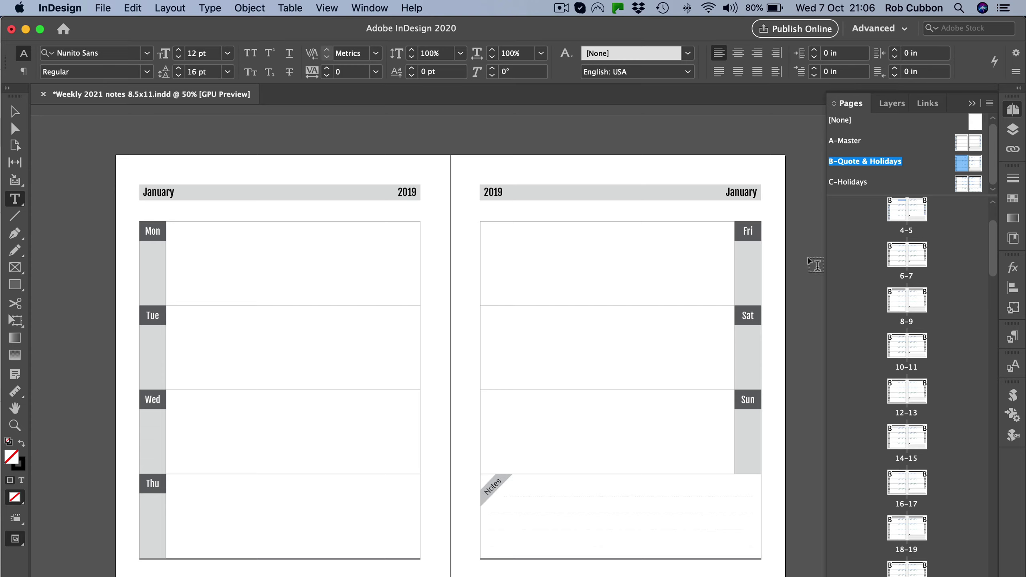
left_click(154, 279)
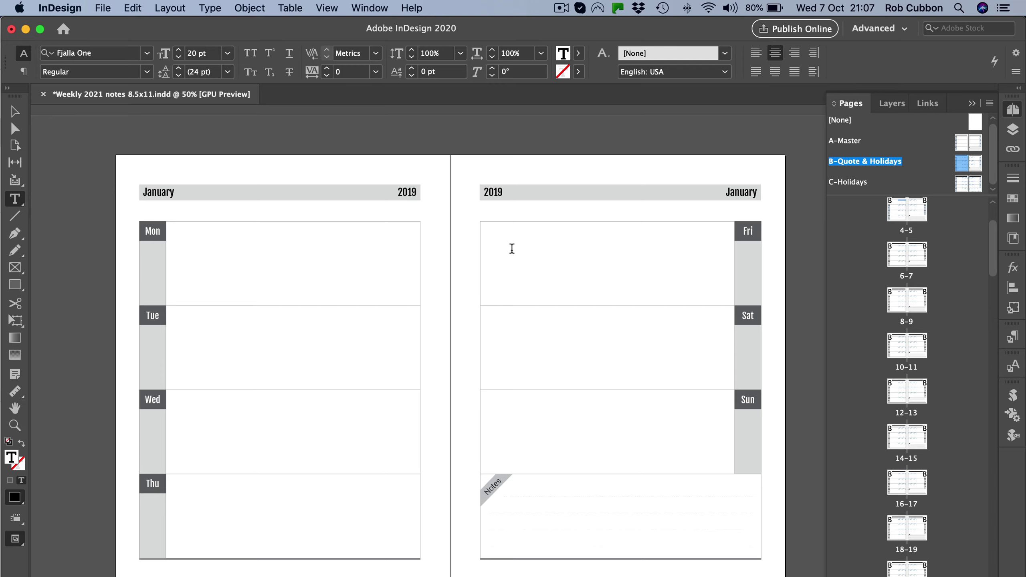
- Apply the B-Quote & Holidays master to spread 4–5 and select page 5
scroll(943, 227, "up", 3)
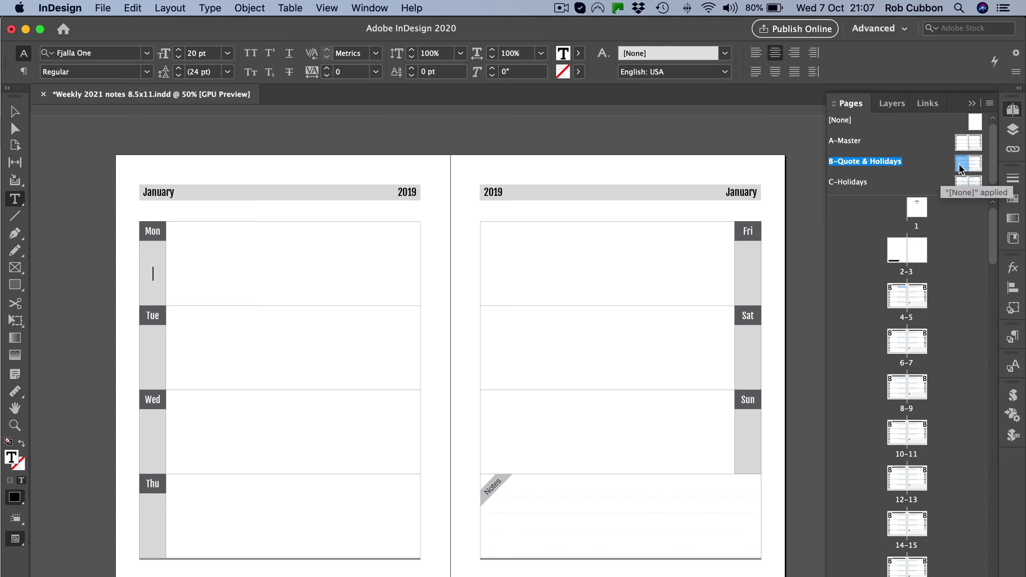
left_click_drag(961, 173, 899, 299)
left_click(911, 297)
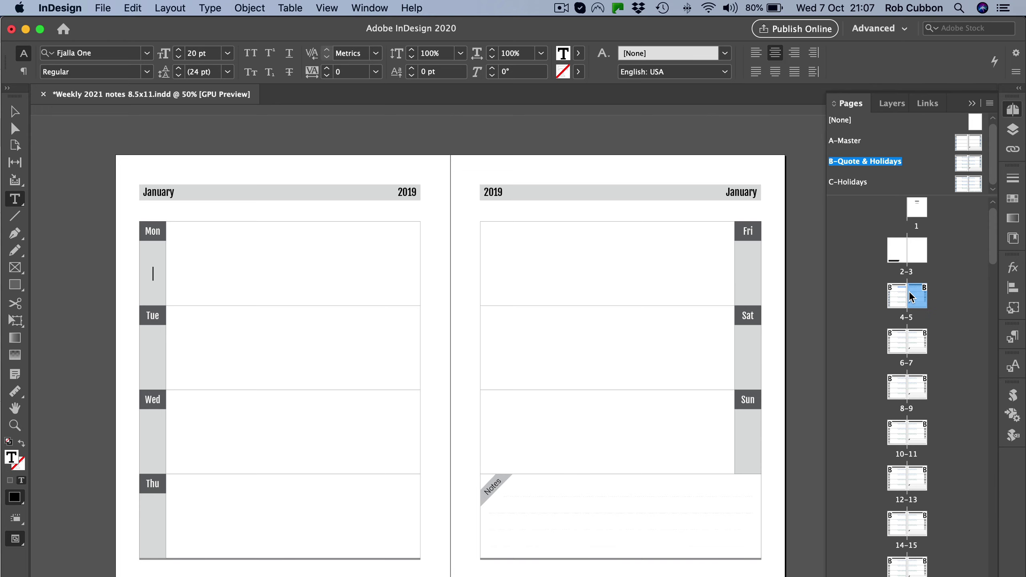
- Look at the master choices offered for inserting a page after page 5, without inserting any page
right_click(911, 297)
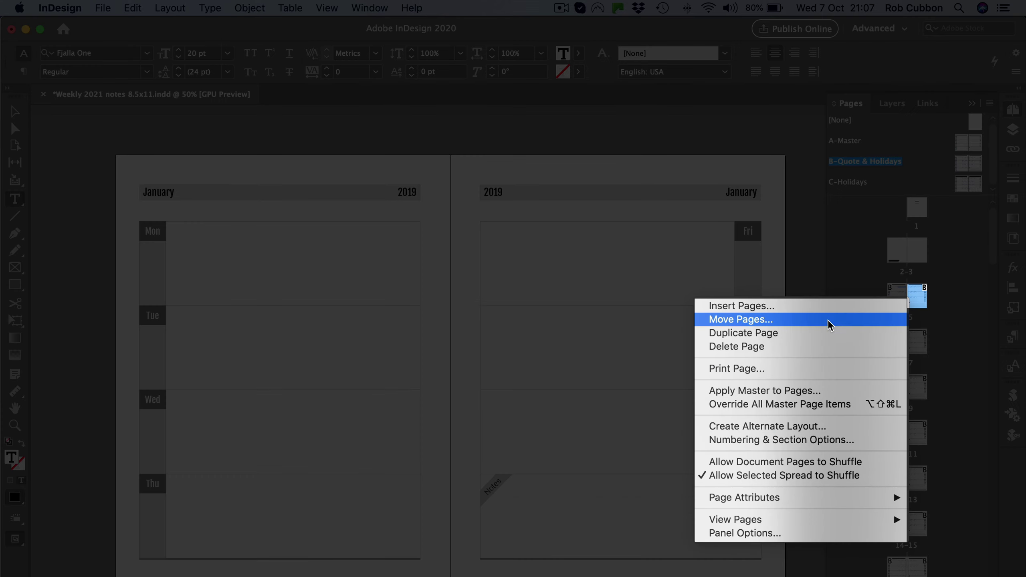
left_click(822, 306)
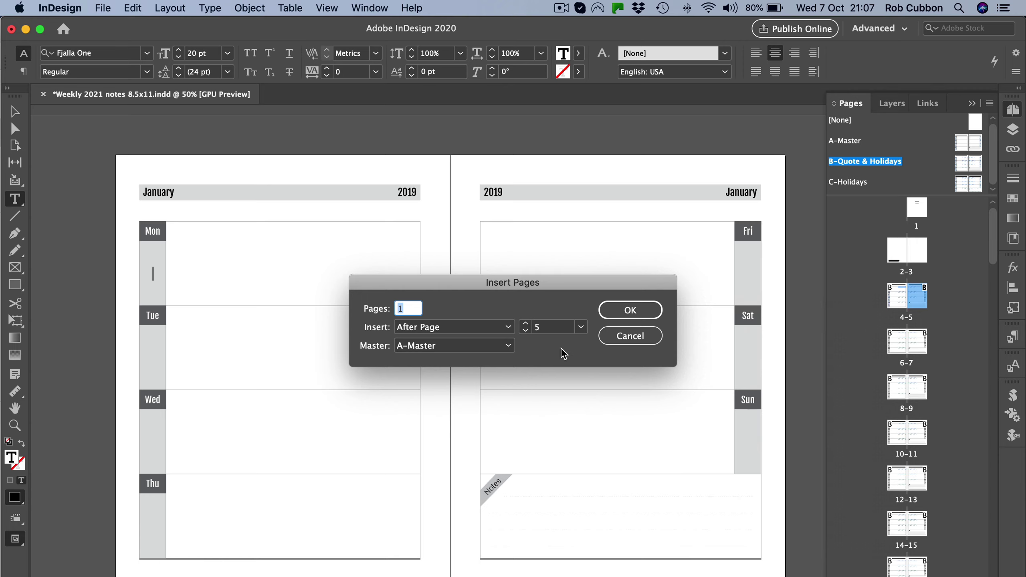
left_click(505, 349)
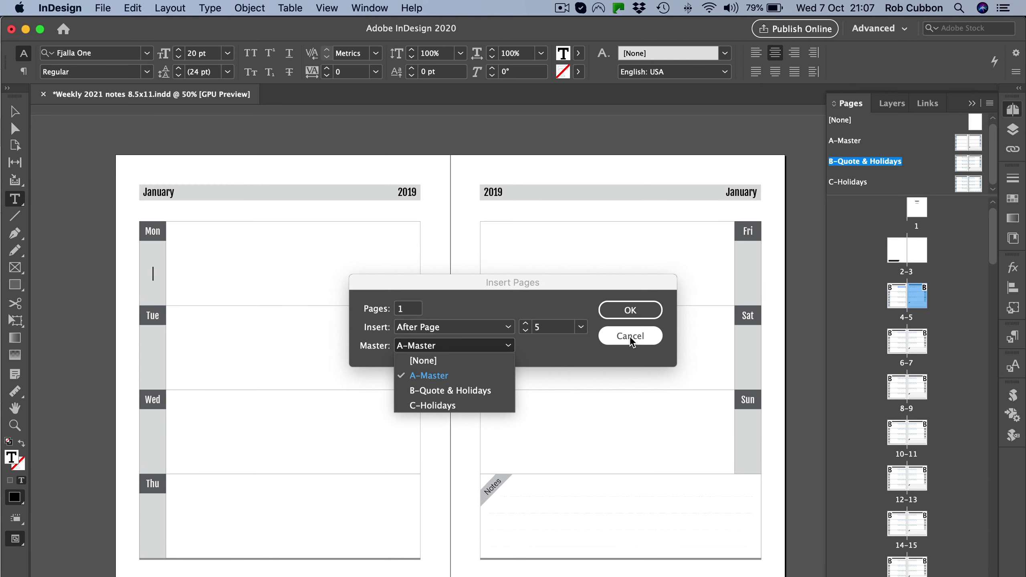
left_click(630, 336)
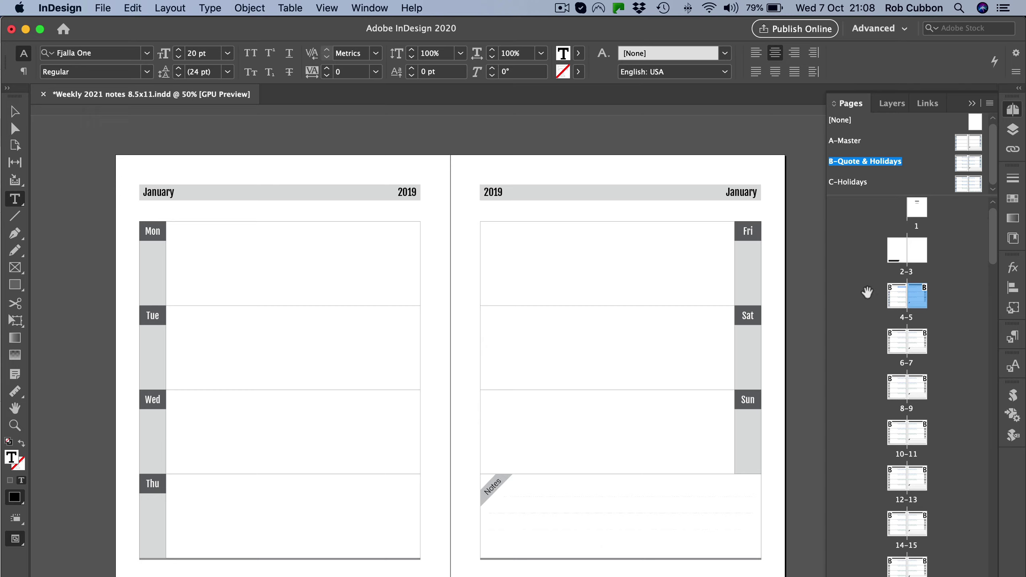
- View spreads 4–5, 6–7 and 8–9 to examine how their weekly dates are laid out on the shared master
double_click(892, 297)
double_click(894, 341)
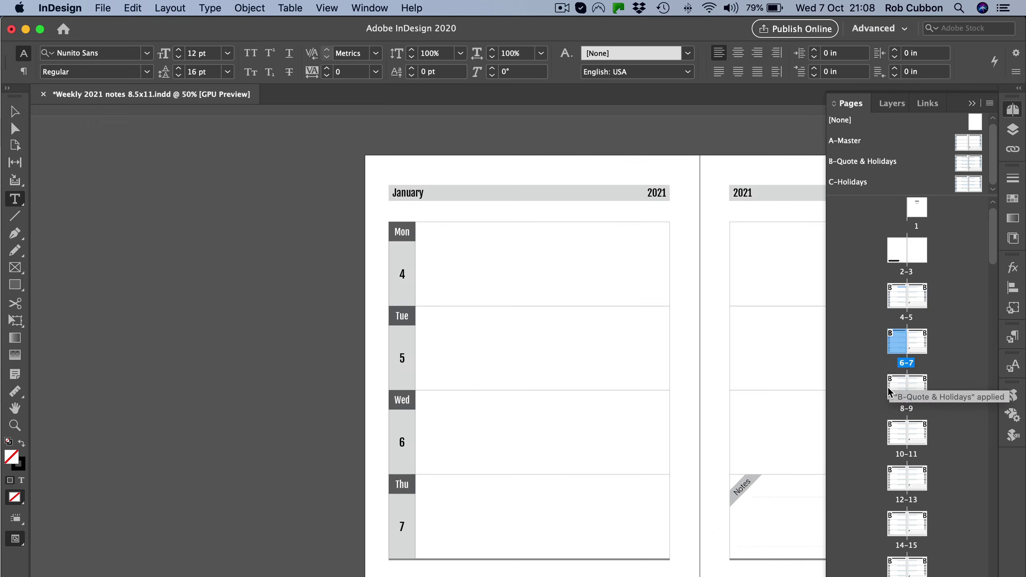
double_click(895, 390)
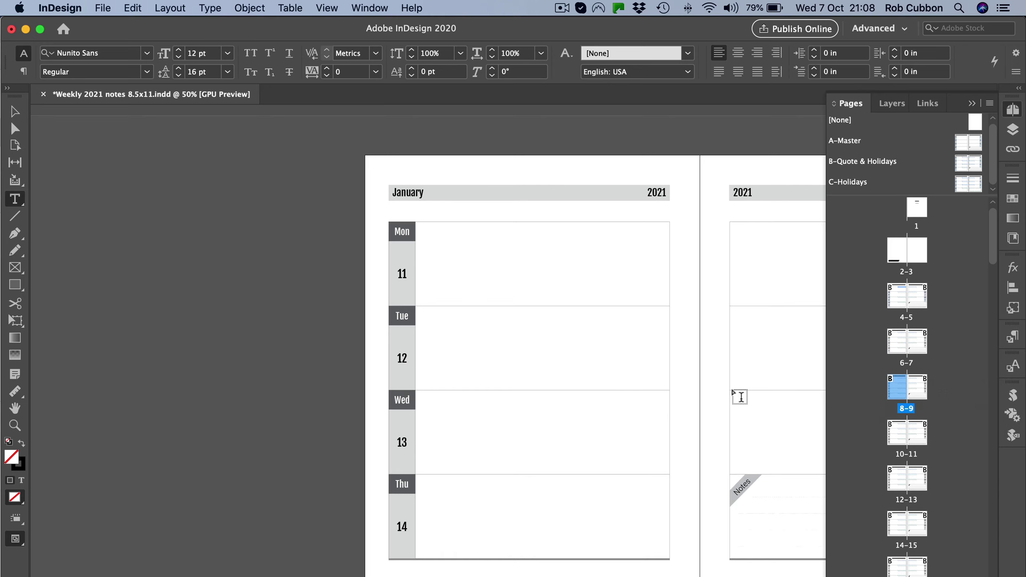
- Create a text frame about 5.54 by 0.63 in inside the Monday 11 box on page 8, and deselect it
scroll(740, 397, "right", 10)
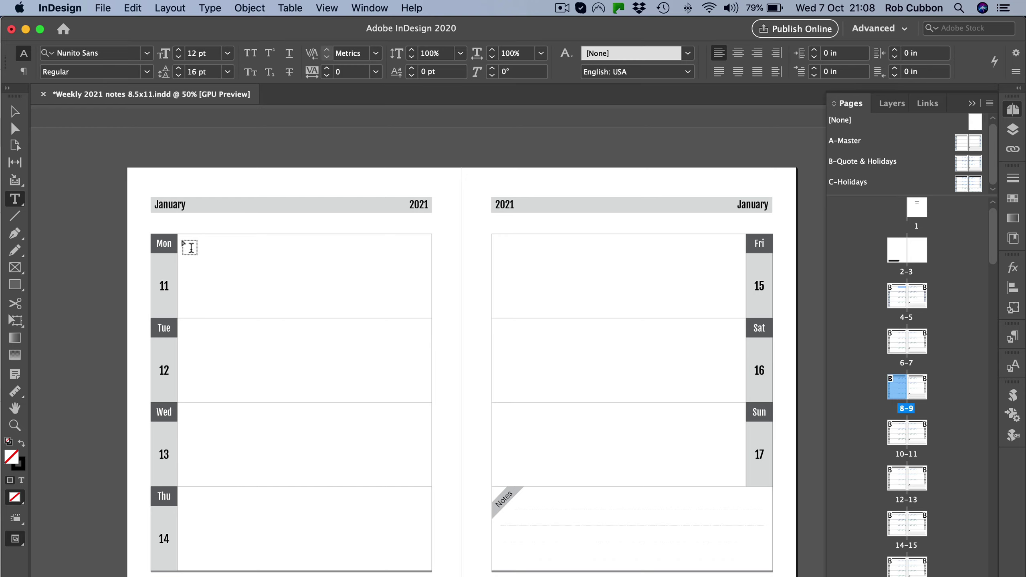
left_click_drag(184, 244, 418, 271)
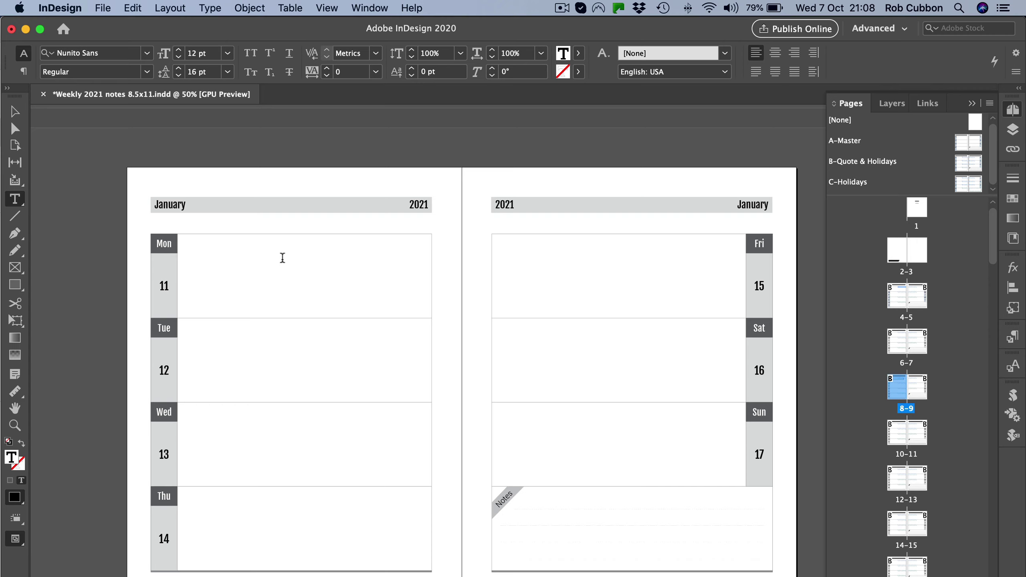
left_click(16, 113)
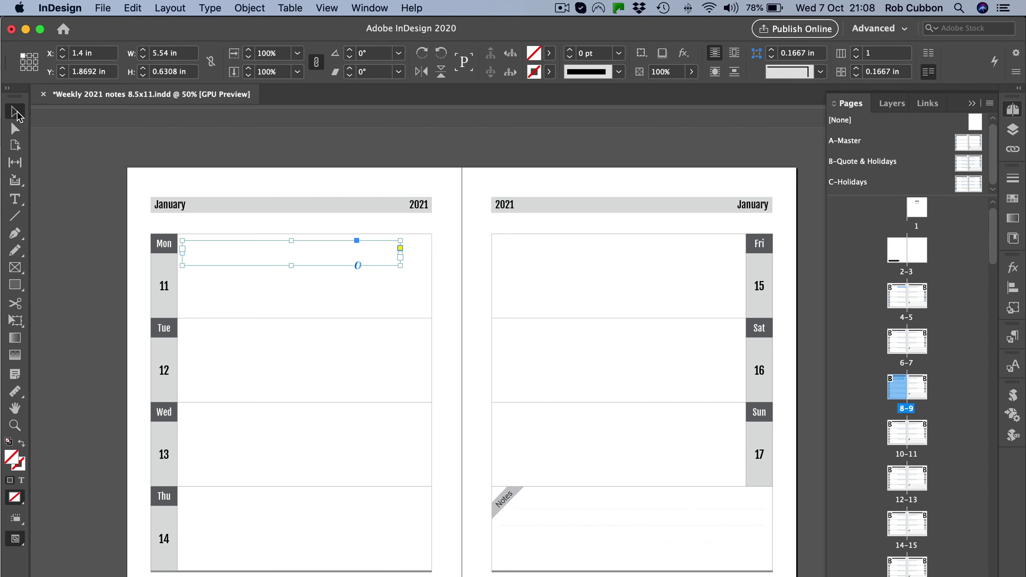
key("super+shift+a")
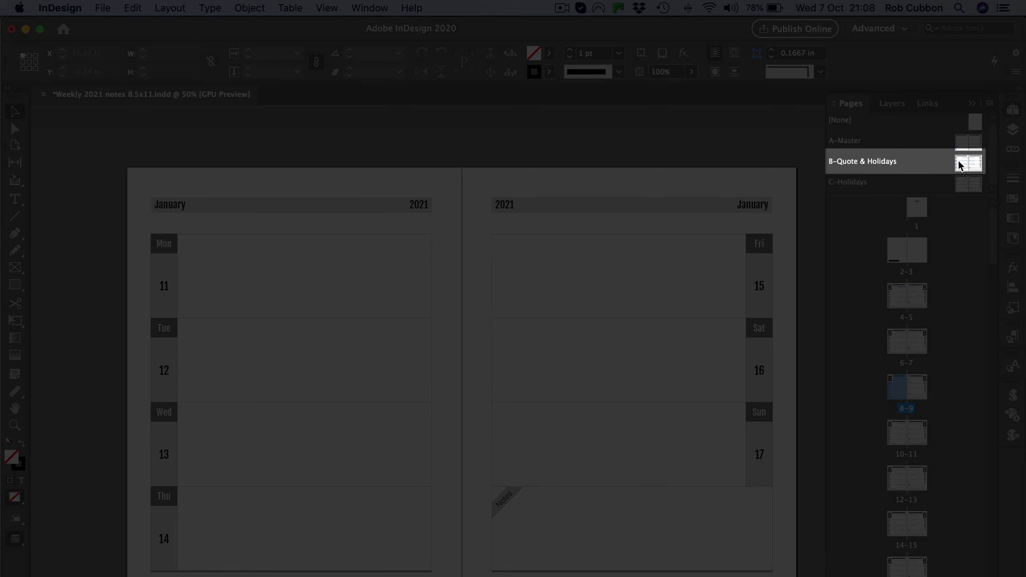
- On the B-Quote & Holidays master, draw a text frame about 6.22 by 1.42 in and position it inside the left page's Monday box
double_click(960, 163)
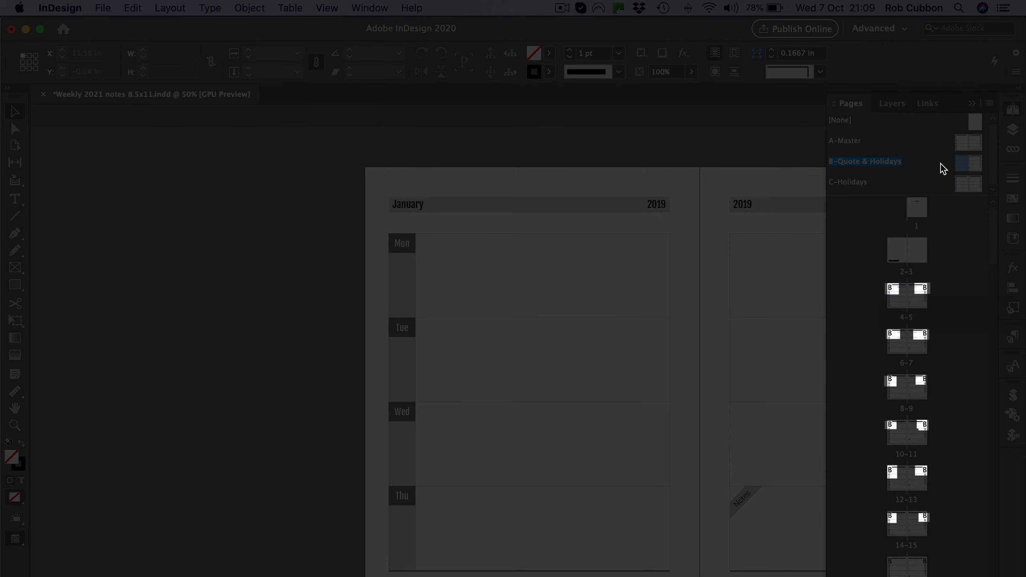
scroll(705, 284, "right", 5)
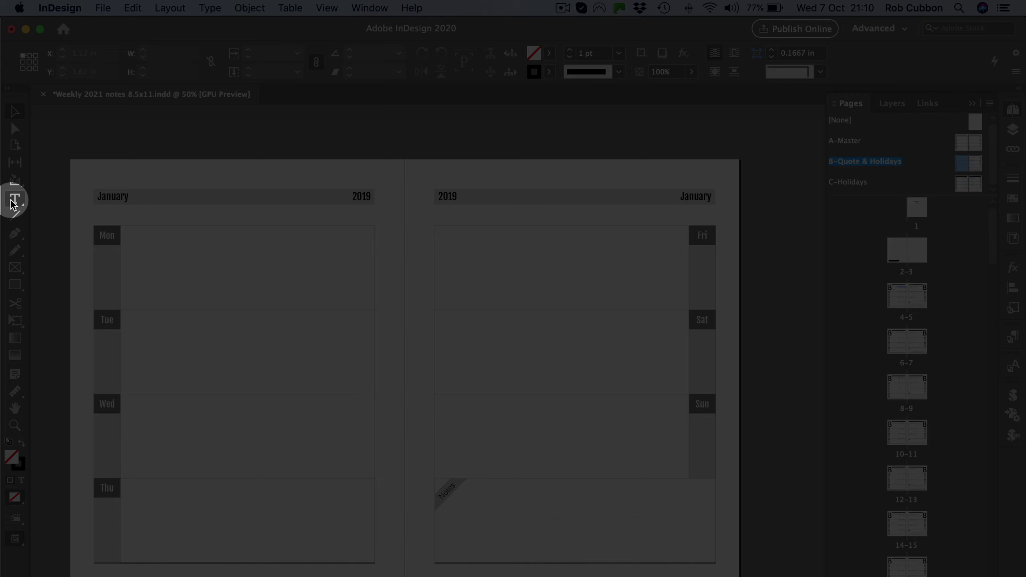
left_click(12, 199)
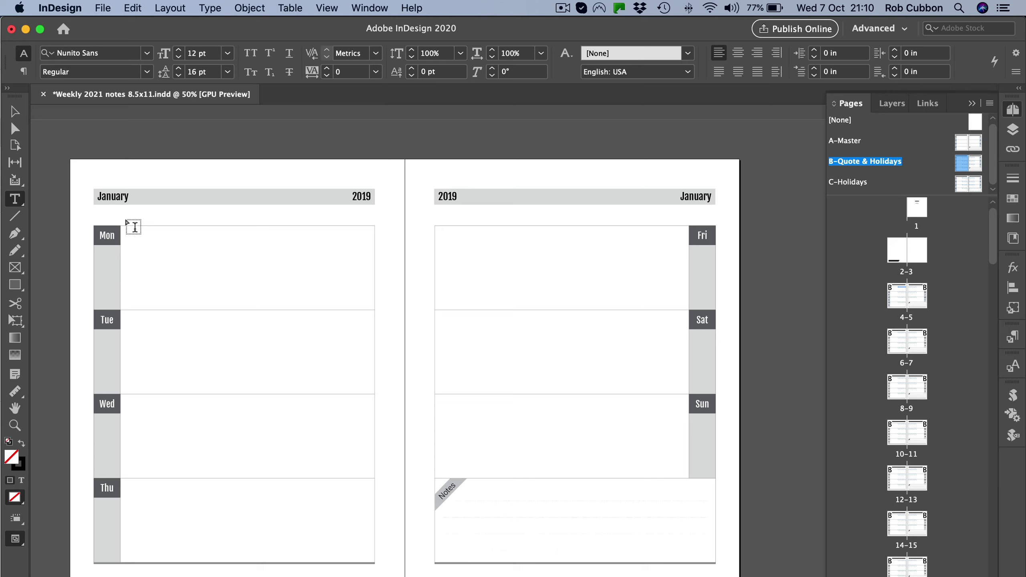
left_click_drag(125, 214, 365, 273)
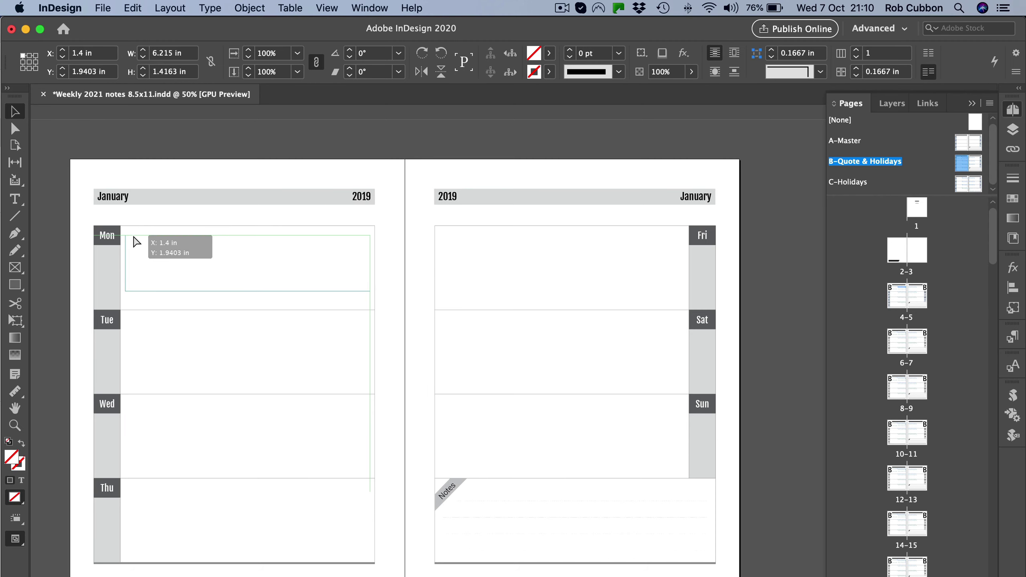
left_click_drag(137, 241, 315, 358)
key("super+equal")
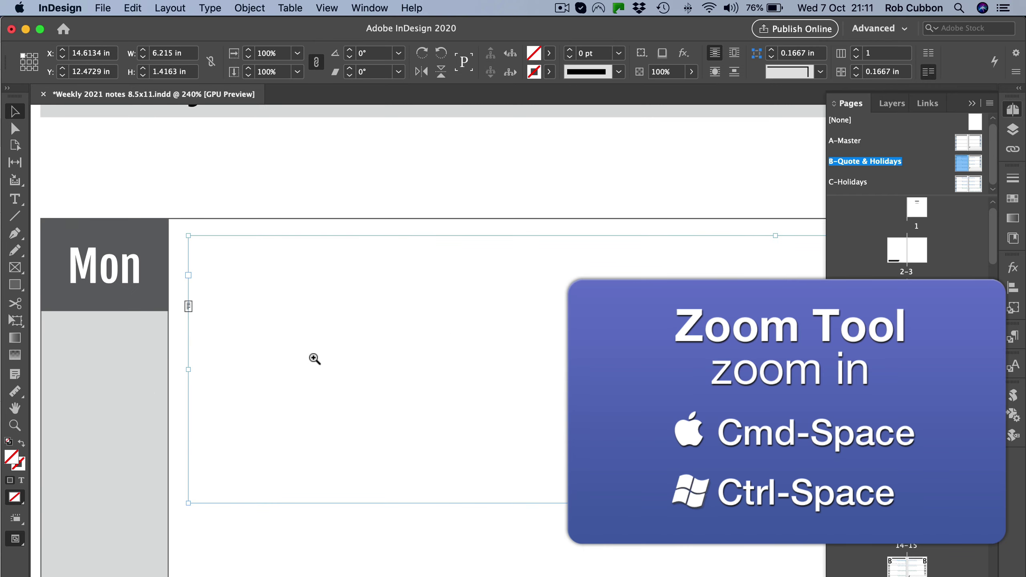
- Enter "Christmas Day" in the Monday text frame on the B-Quote & Holidays master
key("super+alt+2")
double_click(408, 204)
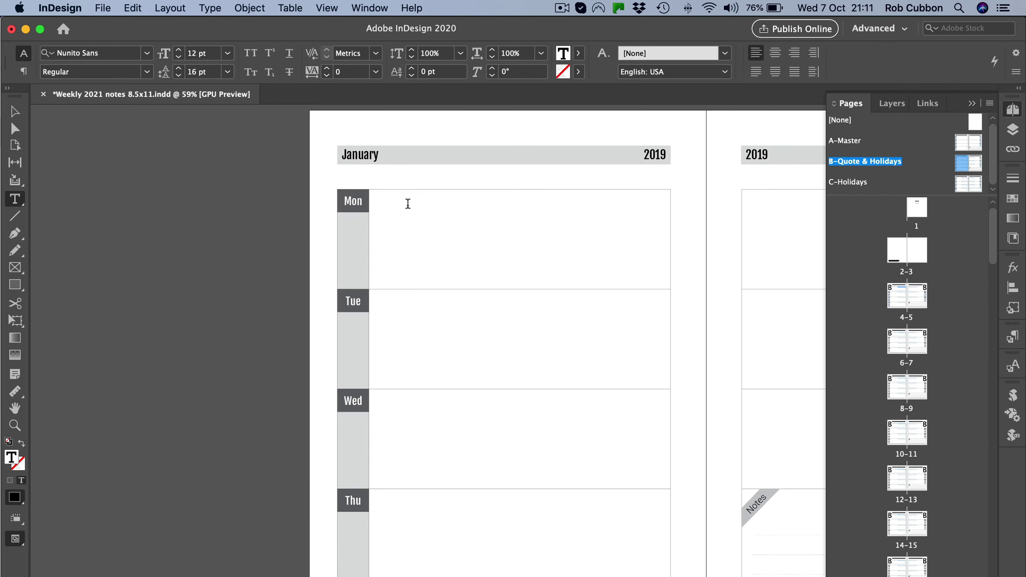
type("q")
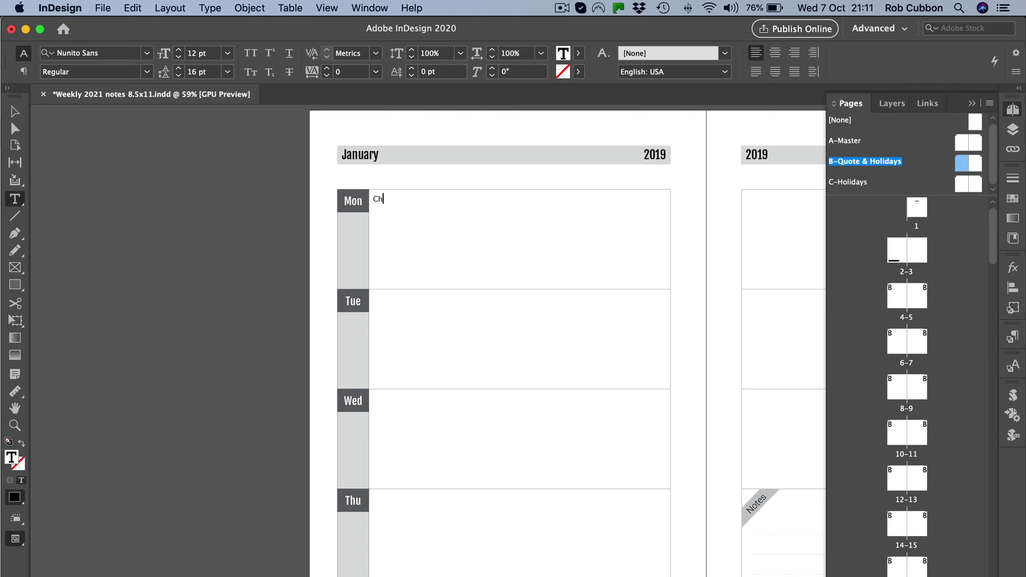
type("hristmas Dahy")
key("BackSpace")
key("BackSpace")
type("y")
- Set the whole Christmas Day text in the Monday frame to Minion Pro Regular
key("super+a")
left_click(147, 53)
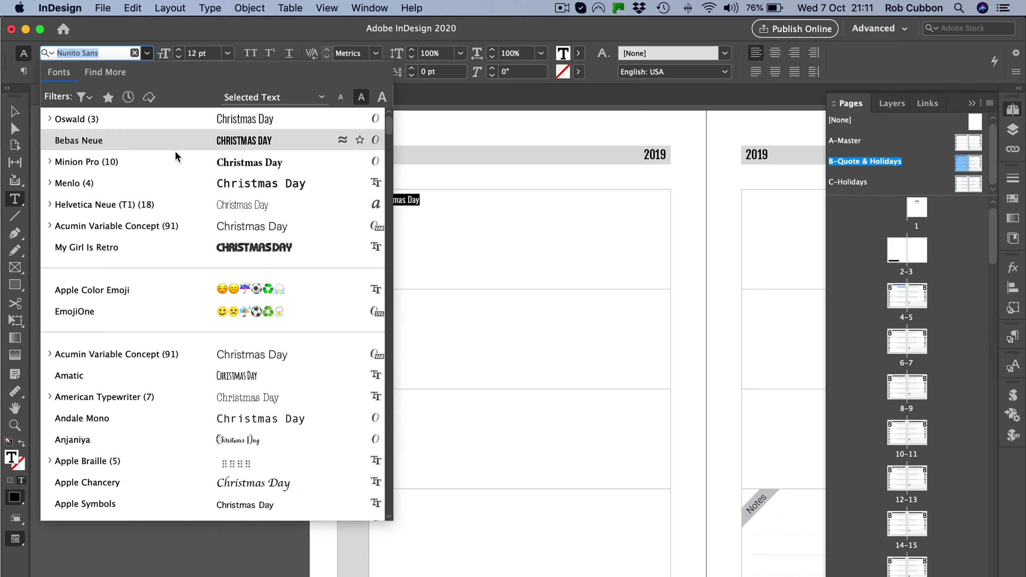
left_click(93, 164)
left_click(147, 71)
key("Return")
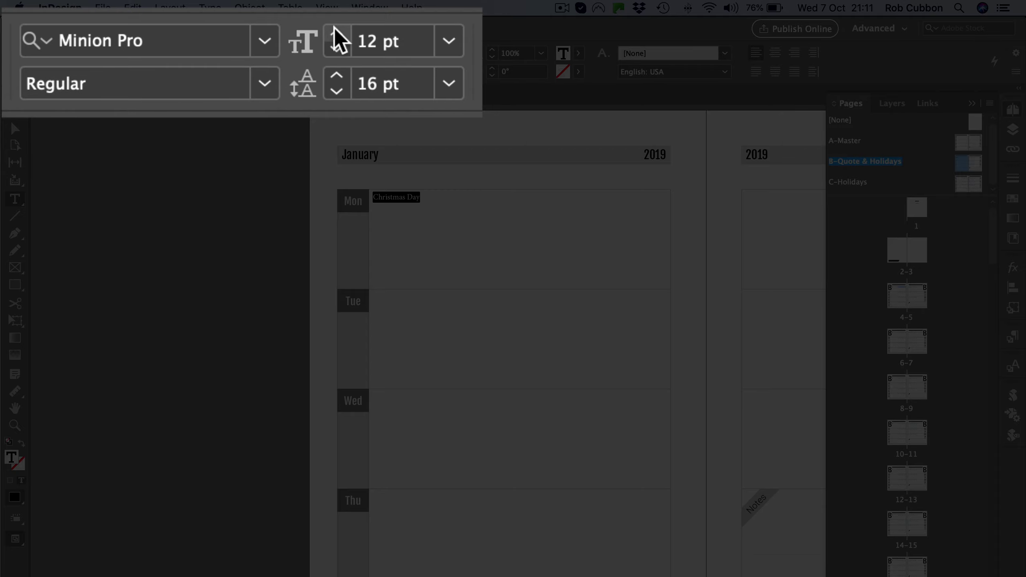
- Try a 16 pt font size on the Christmas Day text and return it to 12 pt
left_click(178, 50)
left_click(178, 50)
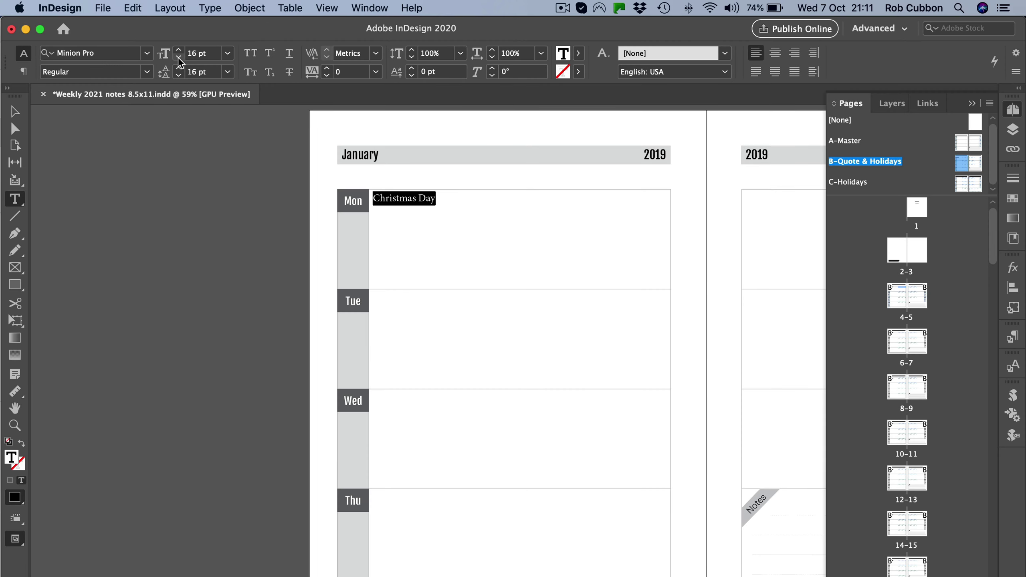
left_click(178, 56)
left_click(178, 57)
left_click(178, 56)
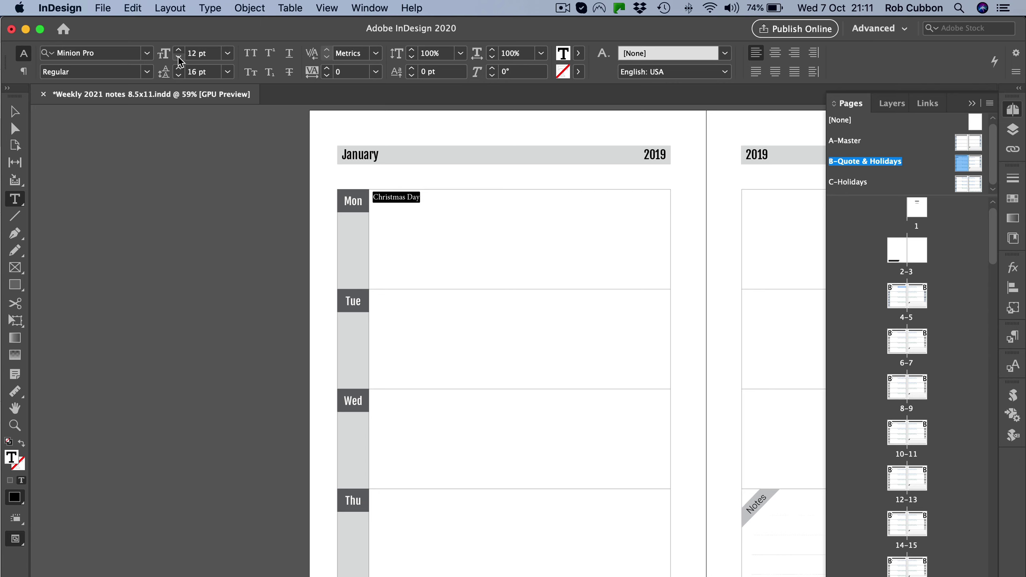
- Select the Christmas Day text in the Monday frame and make it Bold
key("Escape")
triple_click(386, 196)
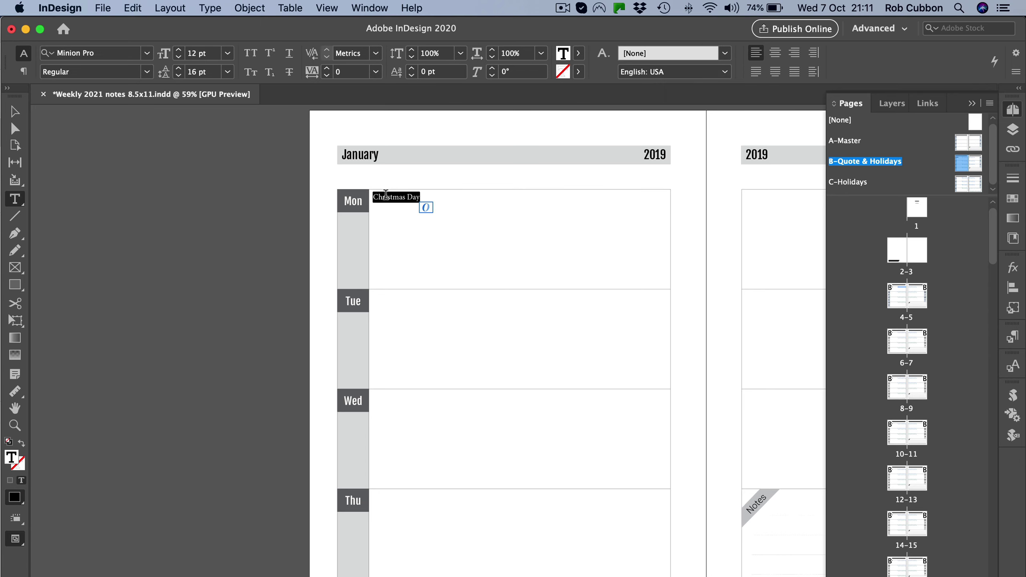
left_click(147, 72)
left_click(123, 207)
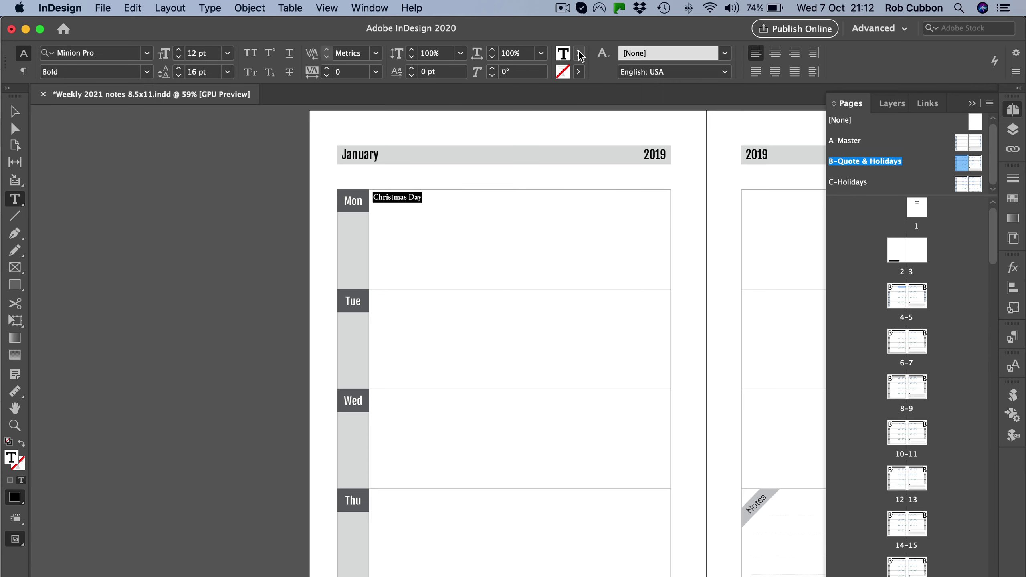
- Set the Christmas Day text's black fill to a 69% tint, its size to 14 pt and its leading to 18 pt
left_click(573, 52)
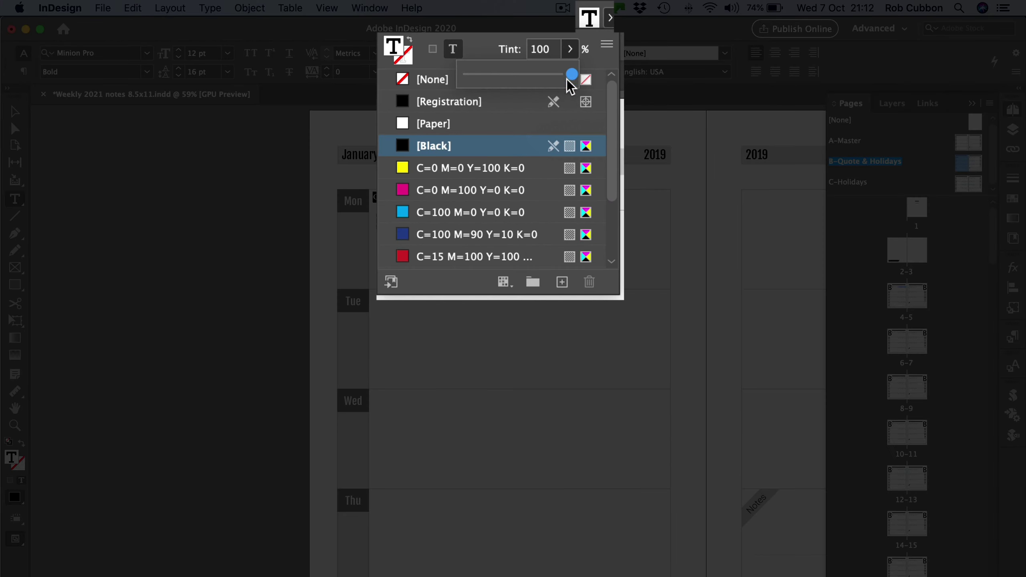
left_click_drag(552, 97, 527, 98)
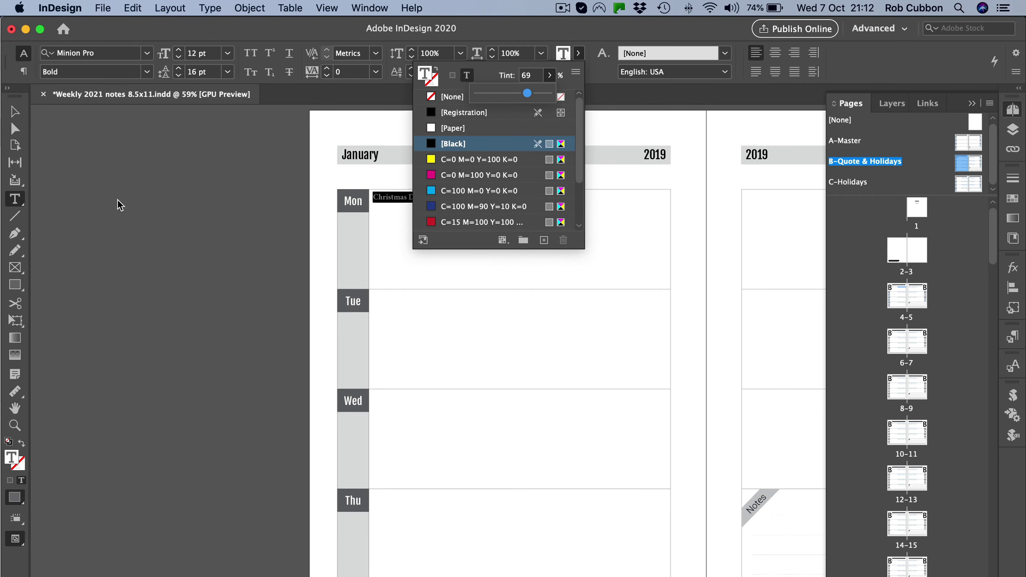
left_click(178, 49)
left_click(178, 69)
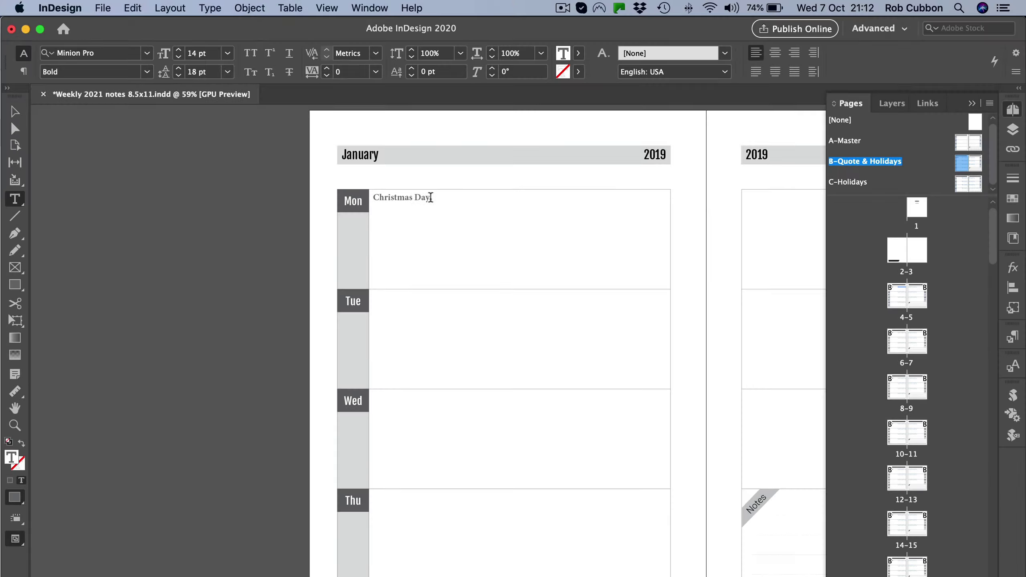
- Try a second line of sample text, "aslkdfjlsflf", below Christmas Day and delete it
key("Return")
type("aslkdfjlsflf")
double_click(405, 211)
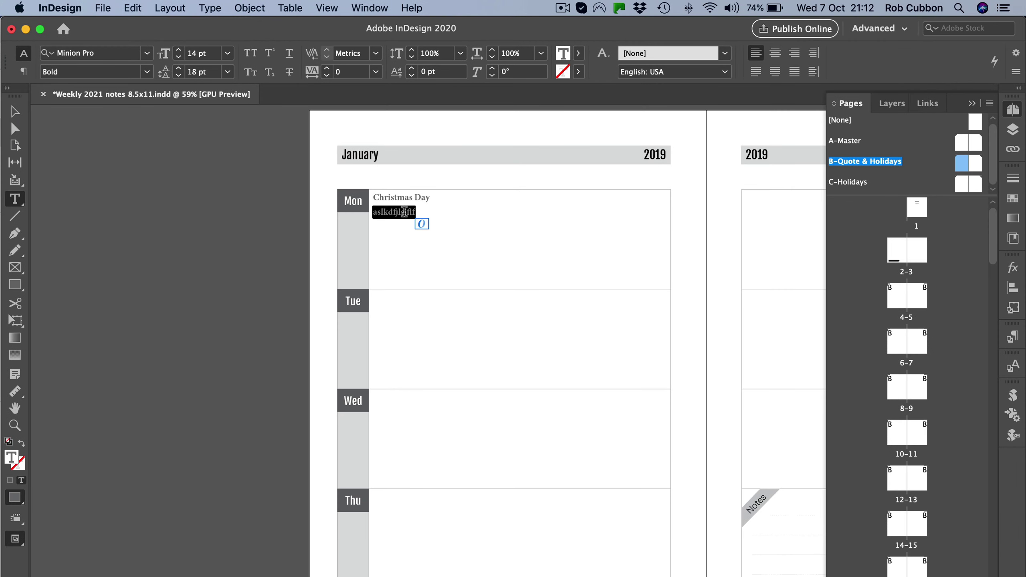
key("BackSpace")
key("BackSpace")
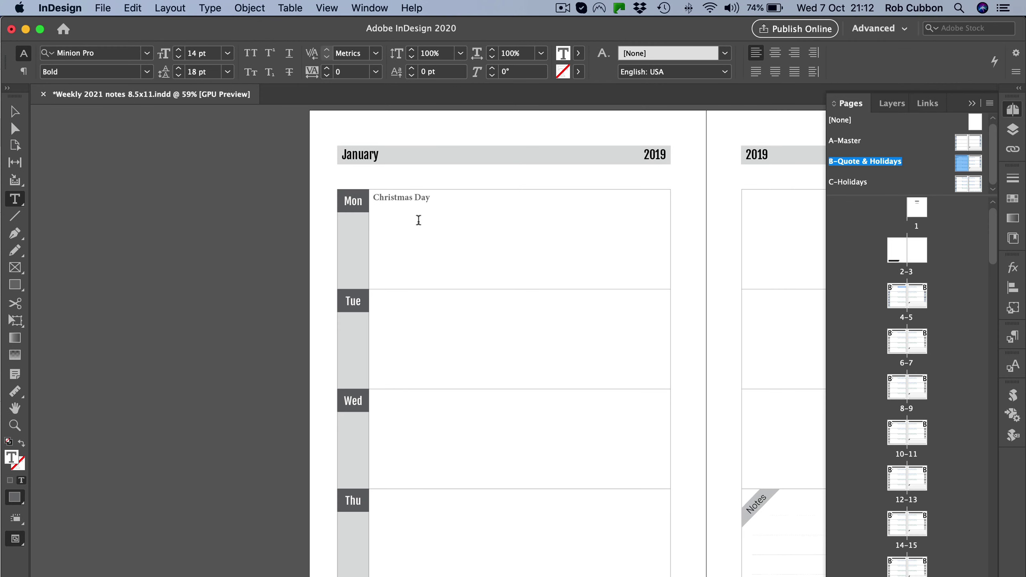
- Copy the Monday text frame straight down into the Tuesday, Wednesday and Thursday boxes
key("super+a")
left_click(14, 111)
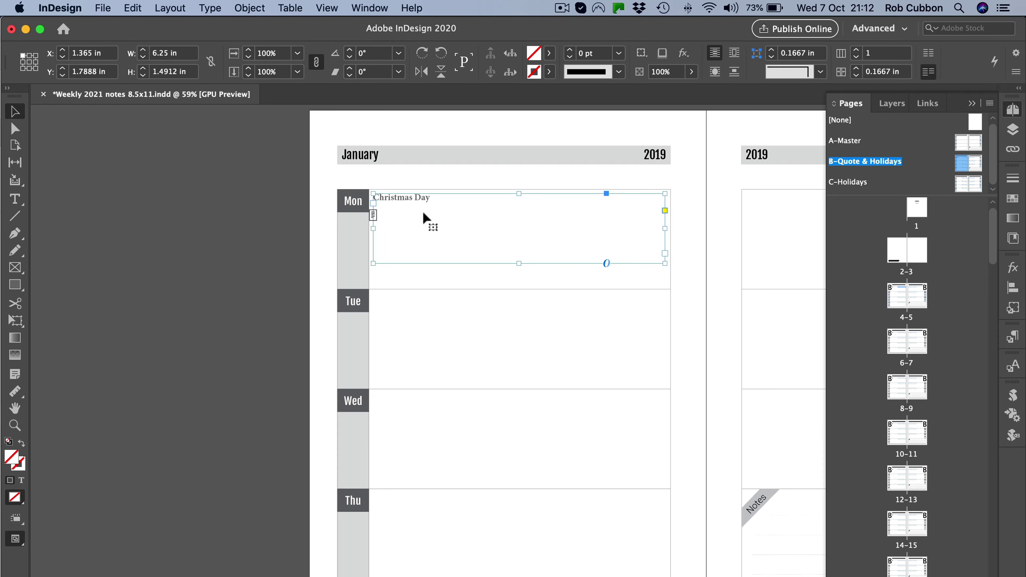
left_click_drag(423, 214, 406, 504)
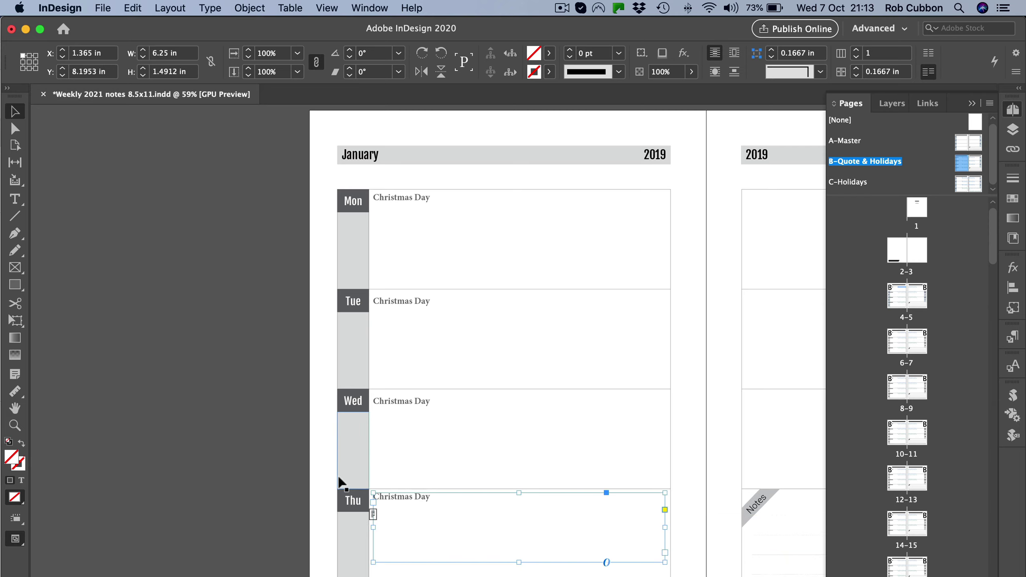
- Select the Monday to Thursday text frames and distribute them evenly by their top edges
left_click_drag(350, 488, 268, 373)
left_click(332, 408, "shift")
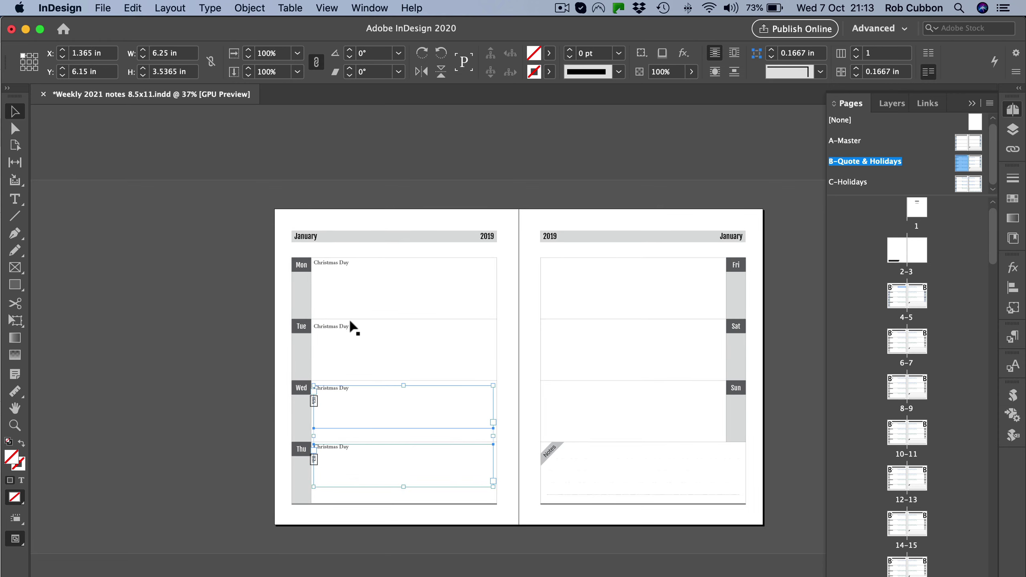
left_click(358, 344, "shift")
left_click(354, 292, "shift")
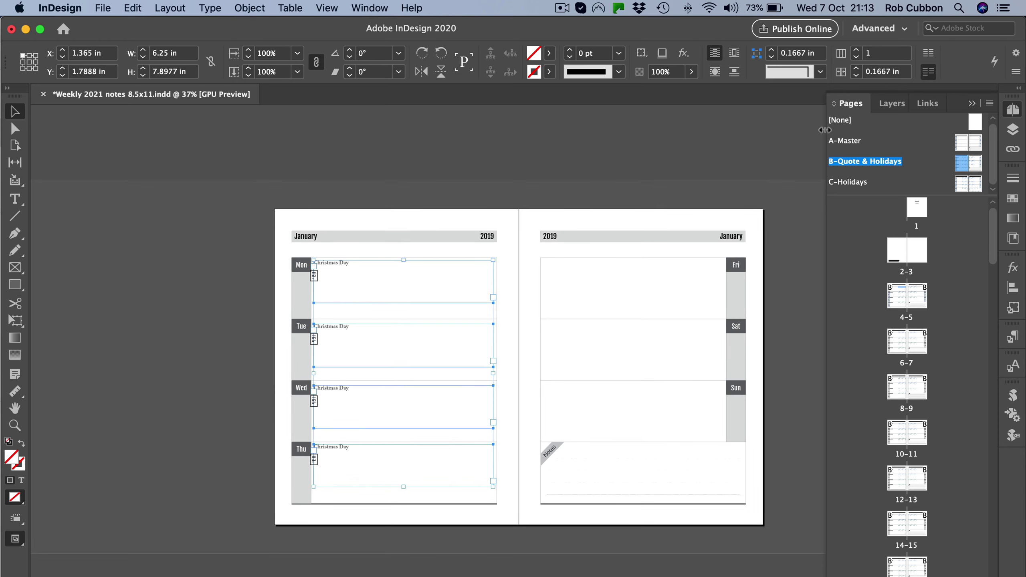
left_click(1013, 287)
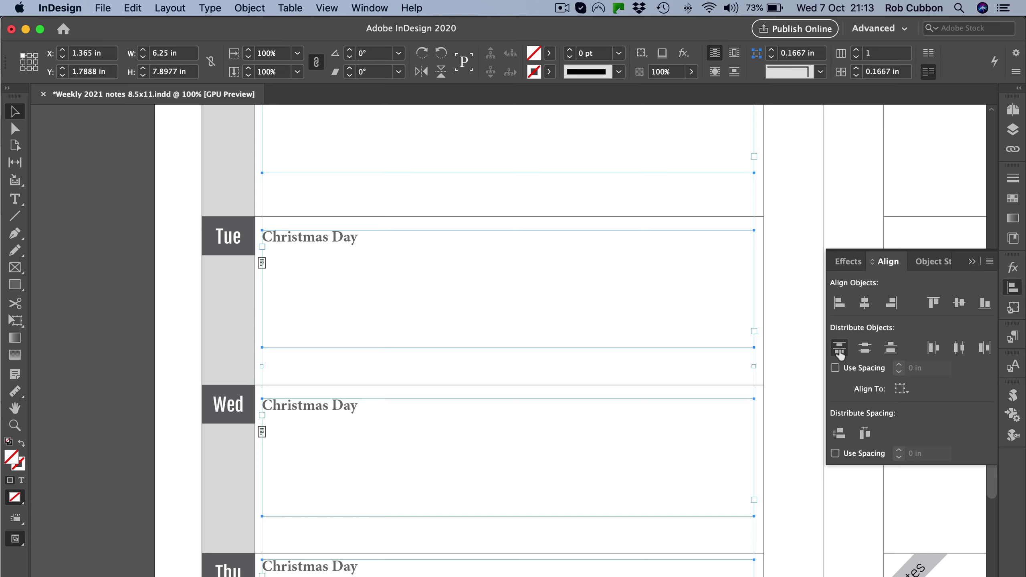
left_click(839, 348)
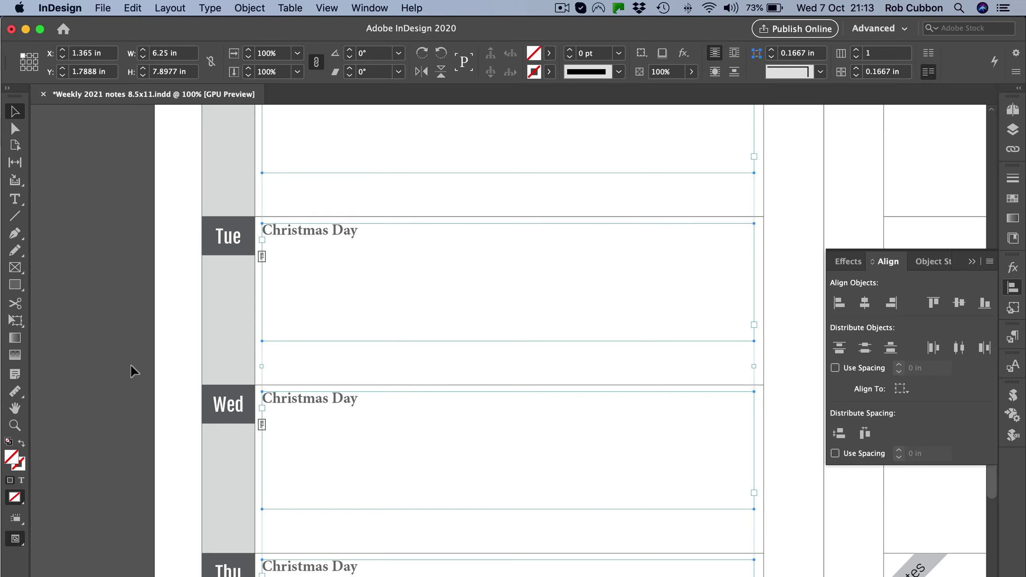
- Copy the Monday, Tuesday and Wednesday text frames horizontally into the Friday, Saturday and Sunday boxes on the right page
key("super+minus")
scroll(129, 369, "right", 5)
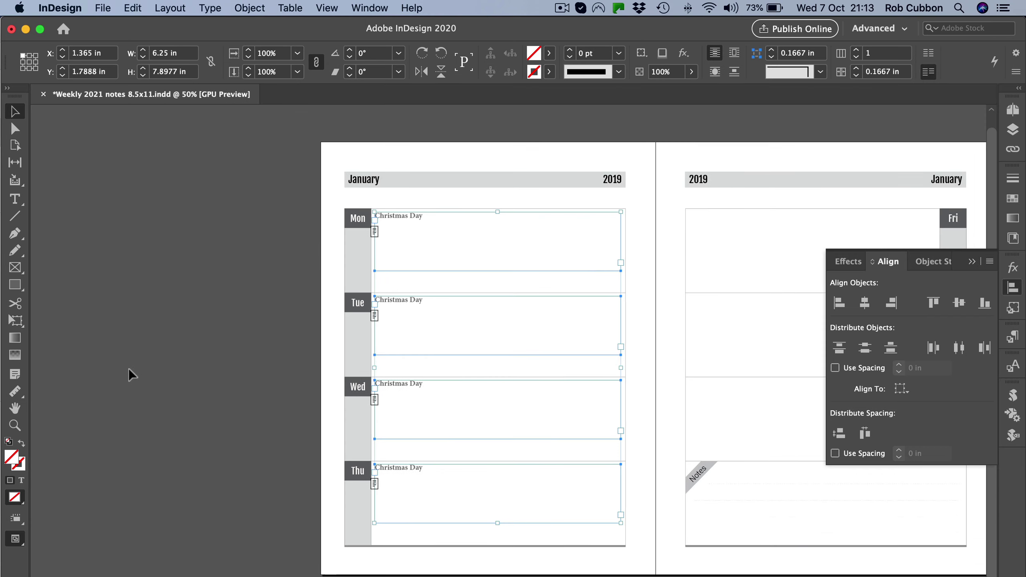
left_click(129, 369)
key("super+a")
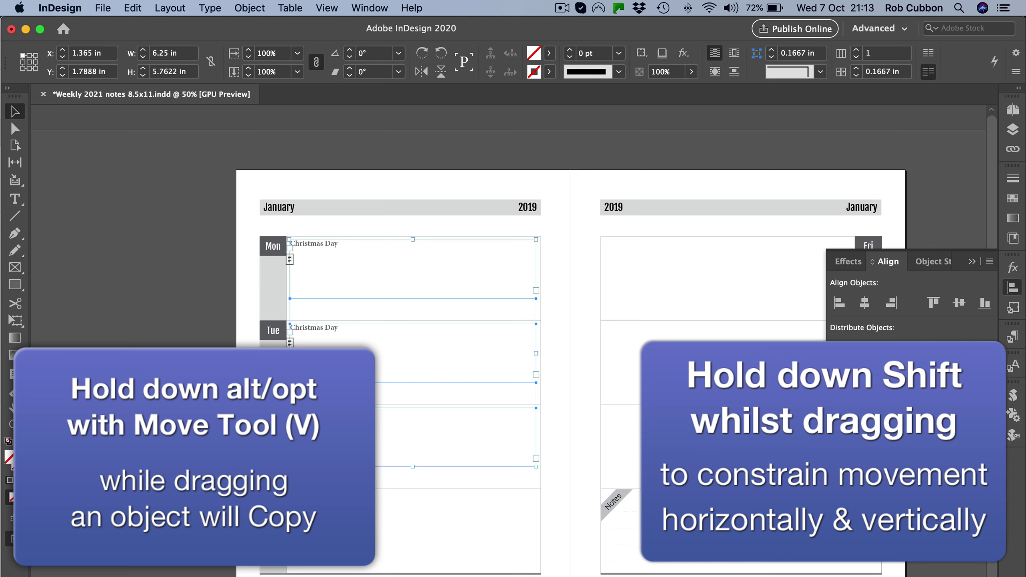
left_click_drag(320, 439, 630, 440)
- Right-align the text in the Friday, Saturday and Sunday frames
scroll(627, 442, "right", 5)
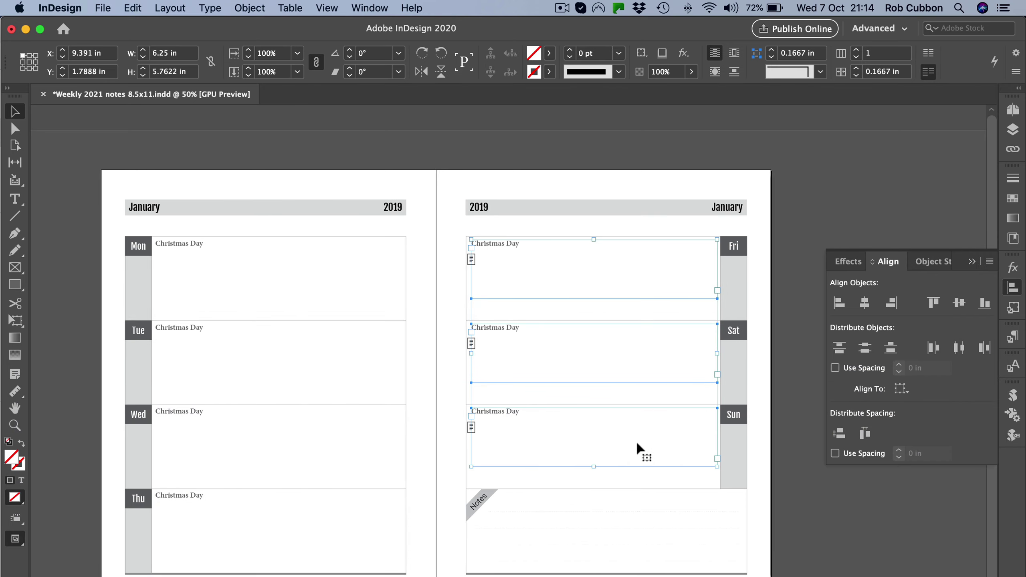
key("super+space")
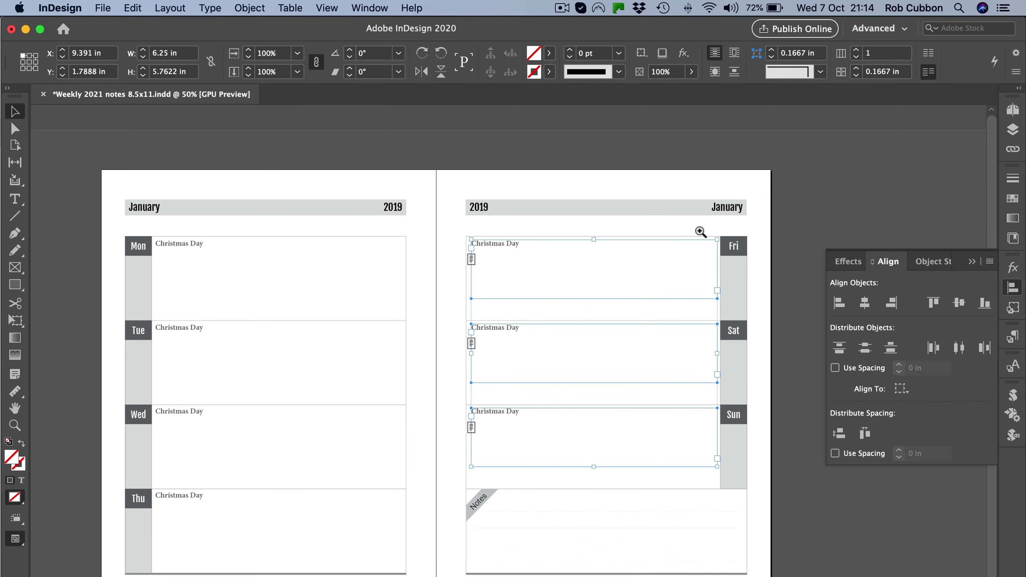
left_click_drag(704, 234, 994, 163)
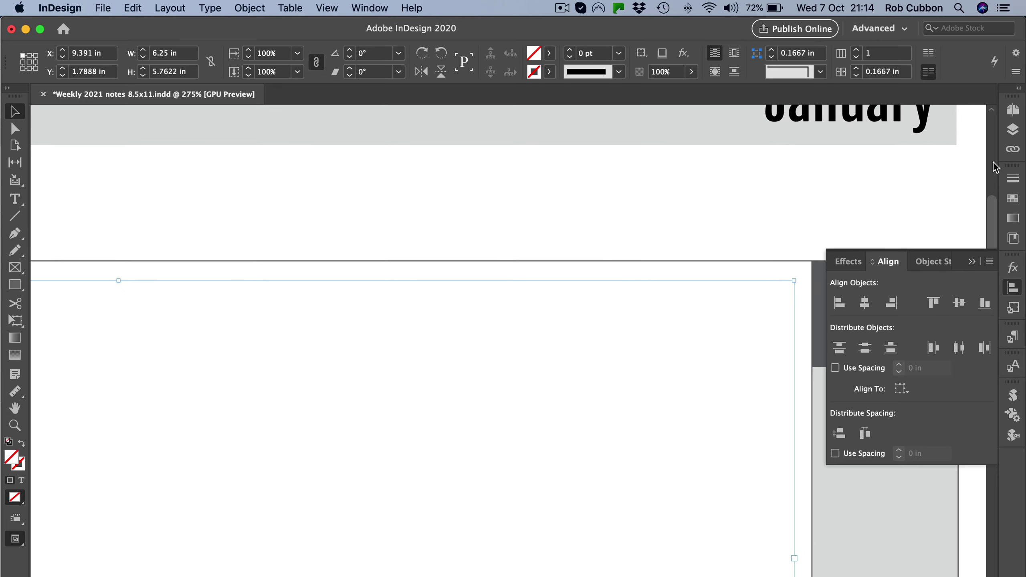
key("super+0")
key("super+shift+r")
key("super+minus")
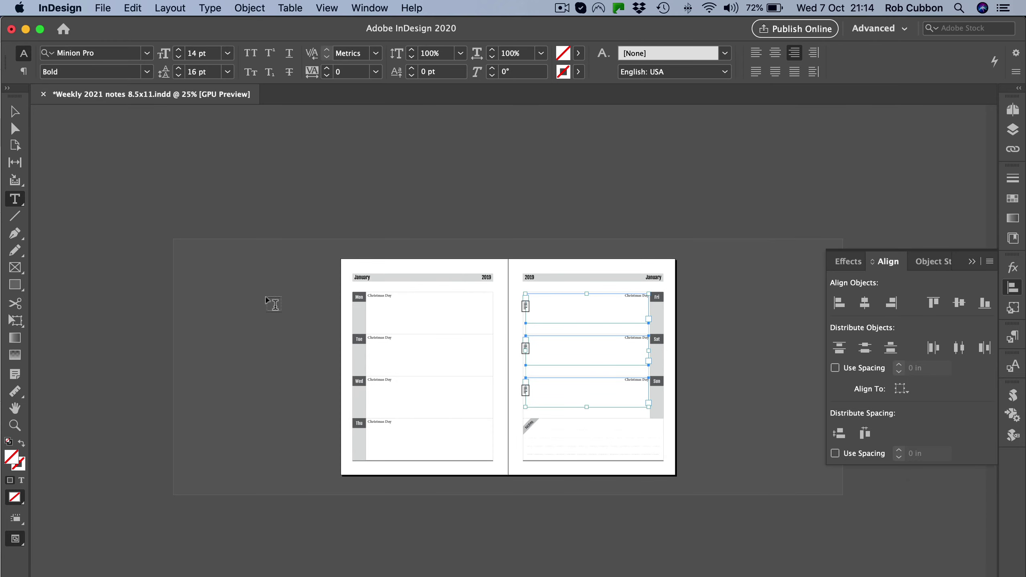
- Examine the right page's text frames on the master and view how they carry over to spread 6–7
left_click(13, 115)
key("super+equal")
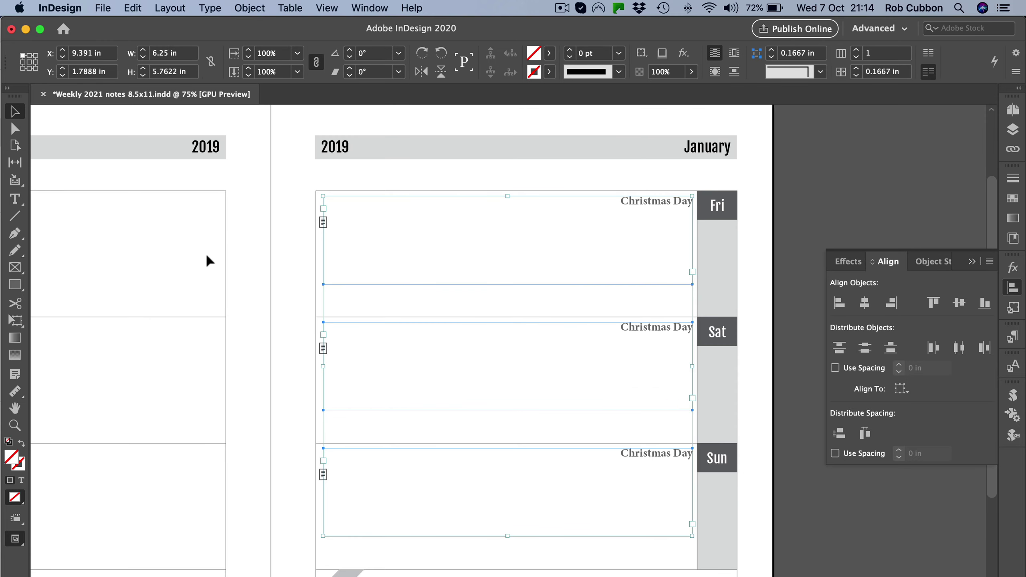
left_click(1012, 110)
left_click(909, 355, "alt")
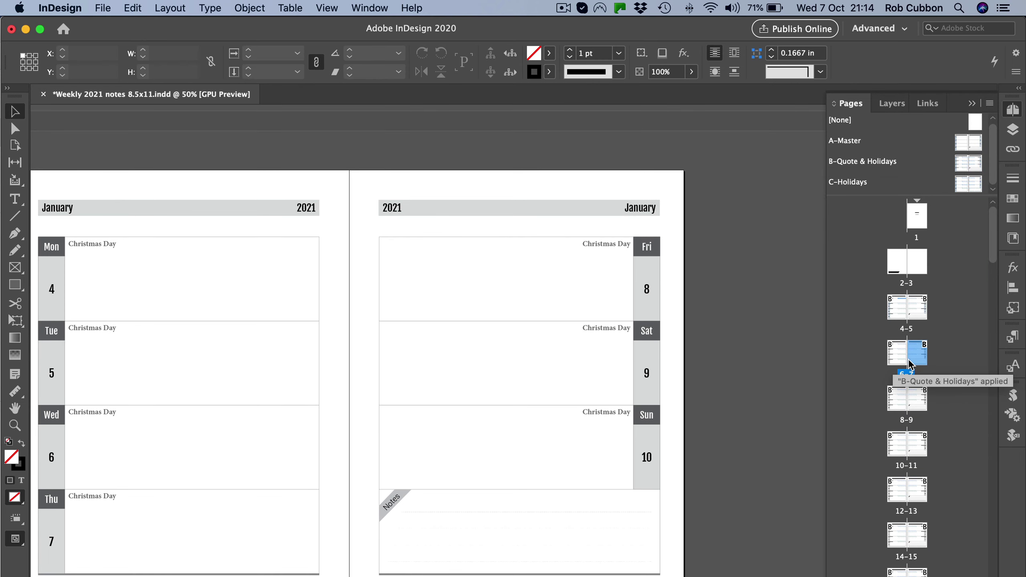
- On the B-Quote & Holidays master, delete the Christmas Day sample text from the Saturday, Thursday, Wednesday, Tuesday and Monday frames
double_click(969, 163)
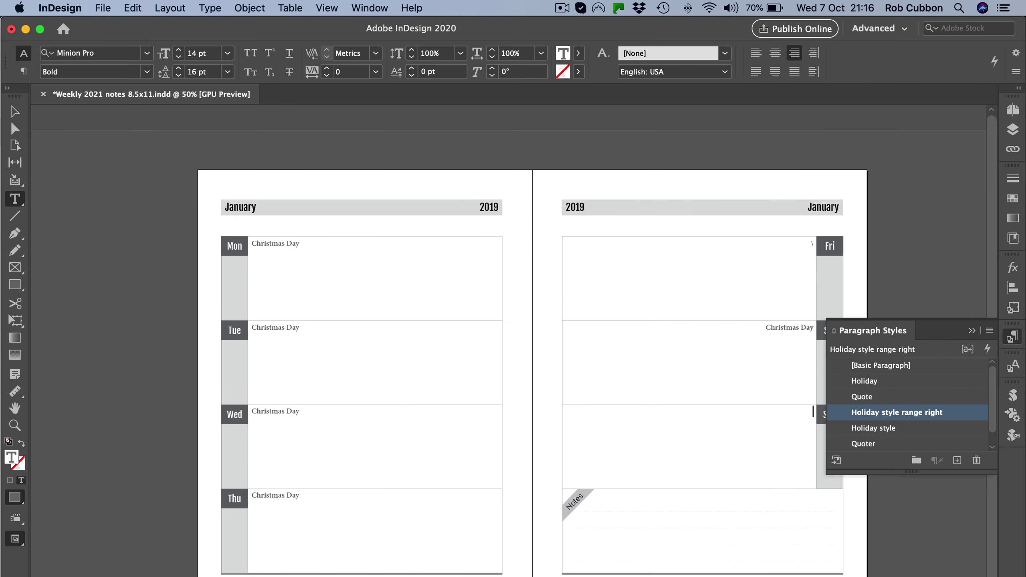
triple_click(775, 327)
key("BackSpace")
triple_click(316, 502)
key("BackSpace")
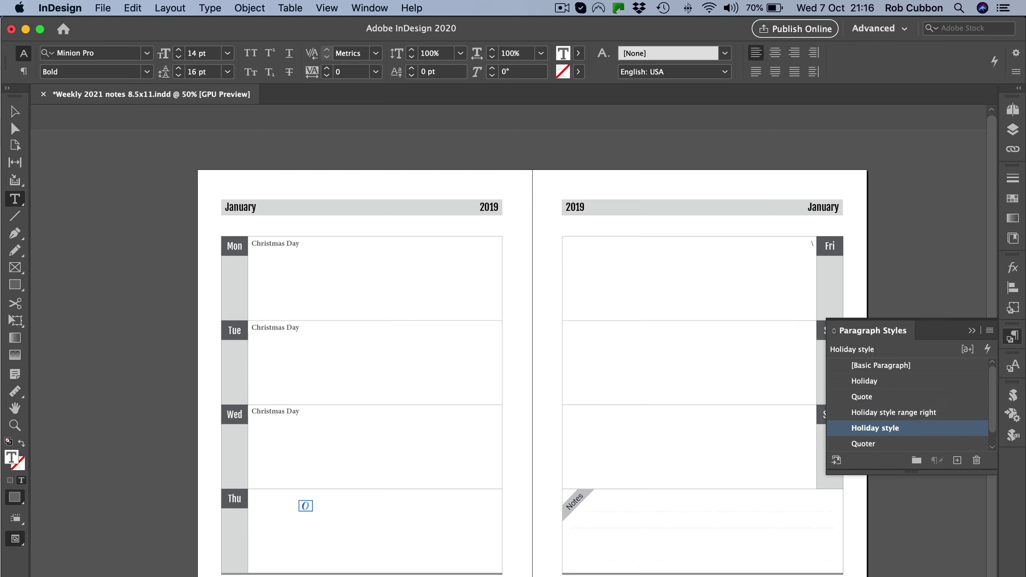
triple_click(285, 412)
key("BackSpace")
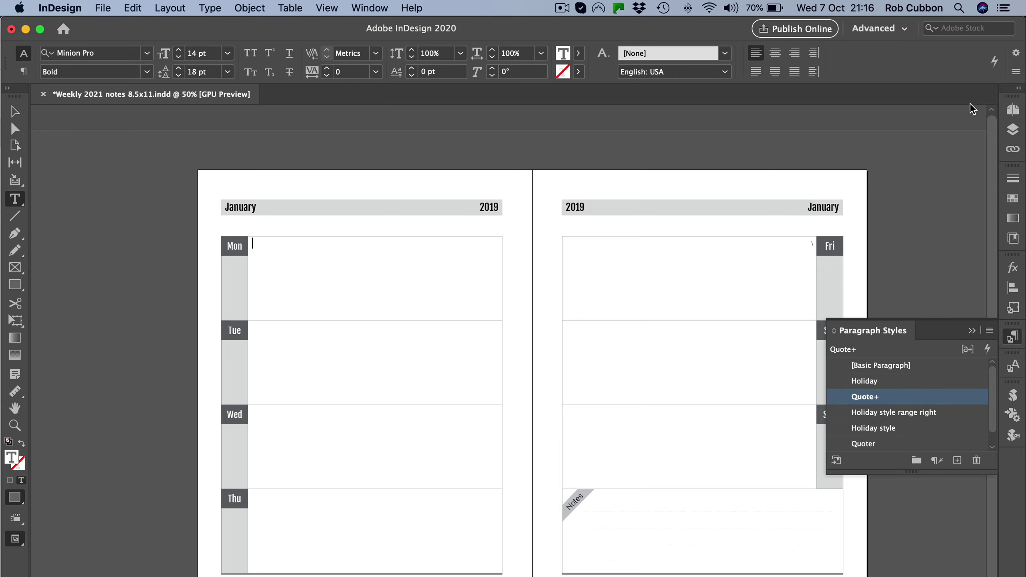
- On the December 20–26 spread, override the master text frame in the Saturday 25 box and enter "Christmas Day"
left_click(1013, 130)
left_click(848, 104)
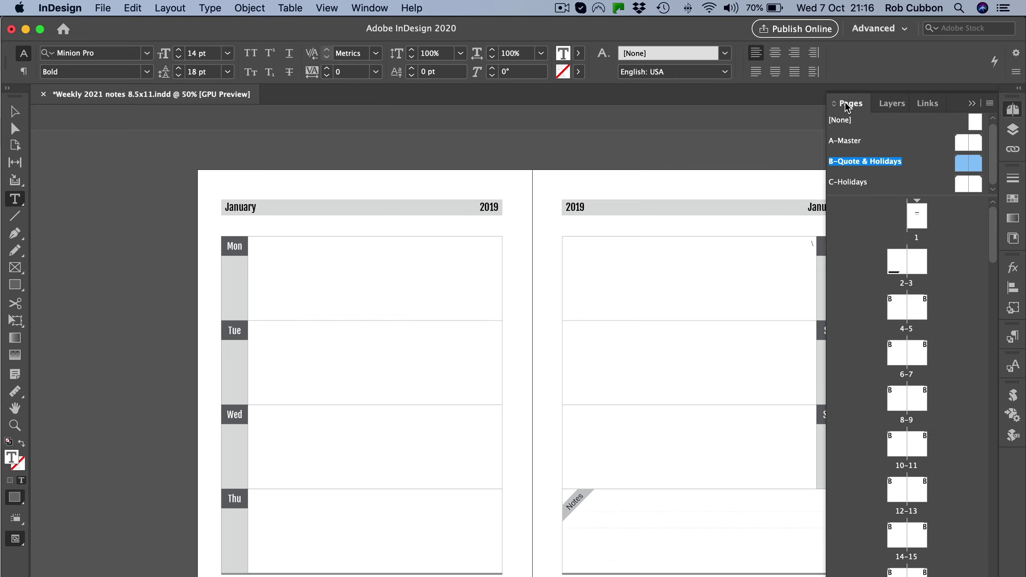
scroll(916, 369, "down", 20)
scroll(916, 368, "down", 5)
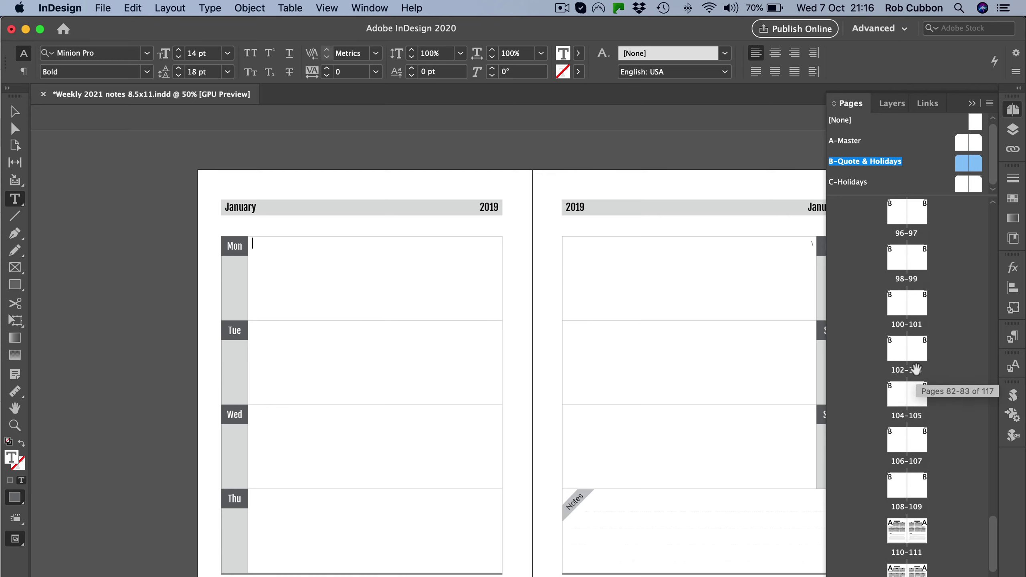
scroll(906, 420, "up", 10)
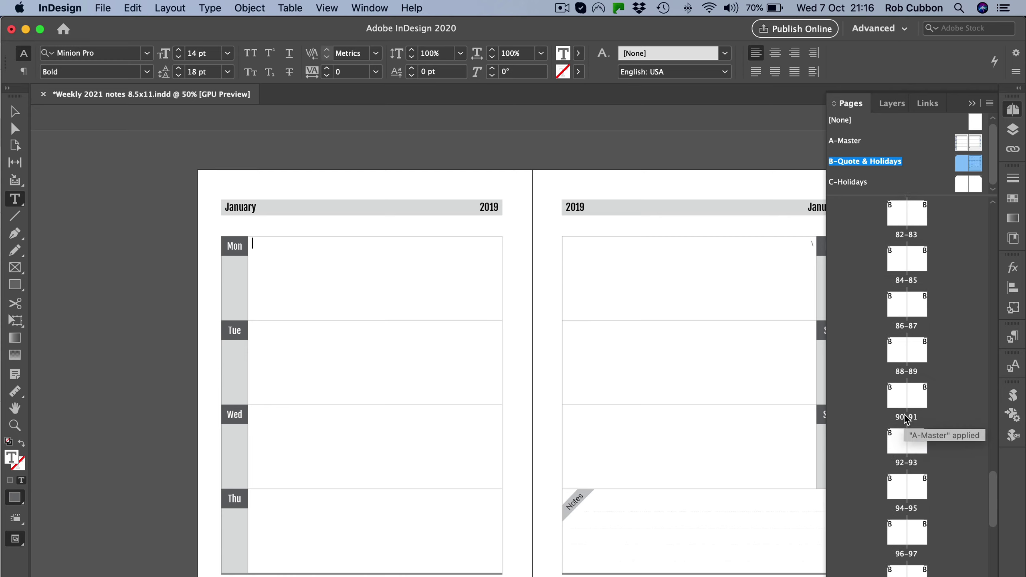
double_click(908, 506)
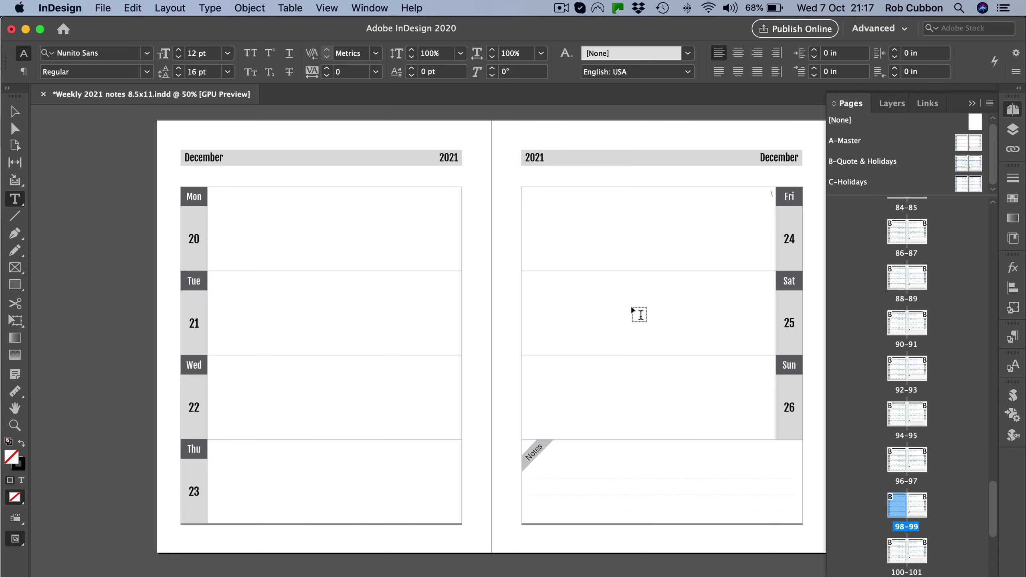
key("Page_Down")
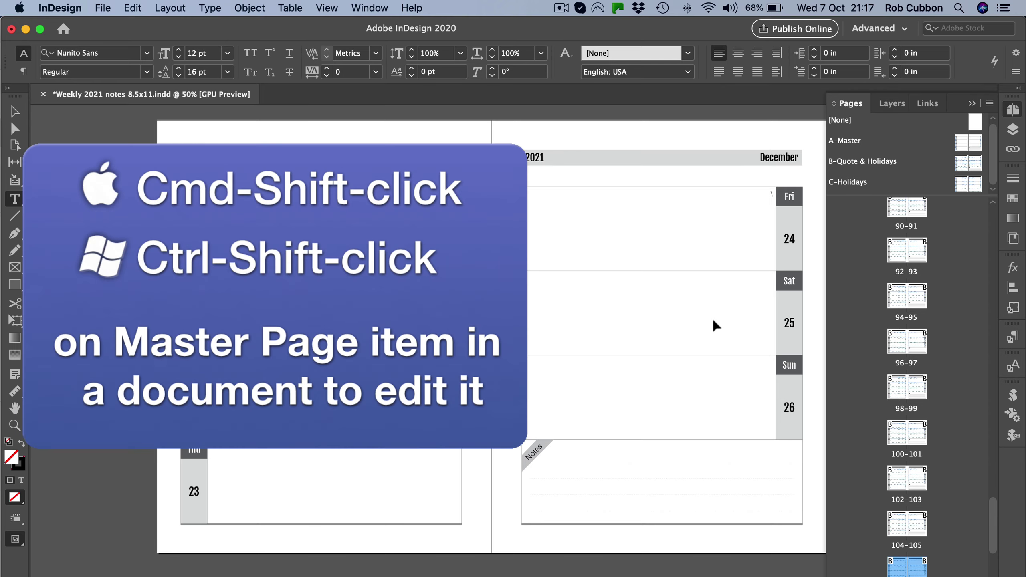
left_click(697, 301, "shift+super")
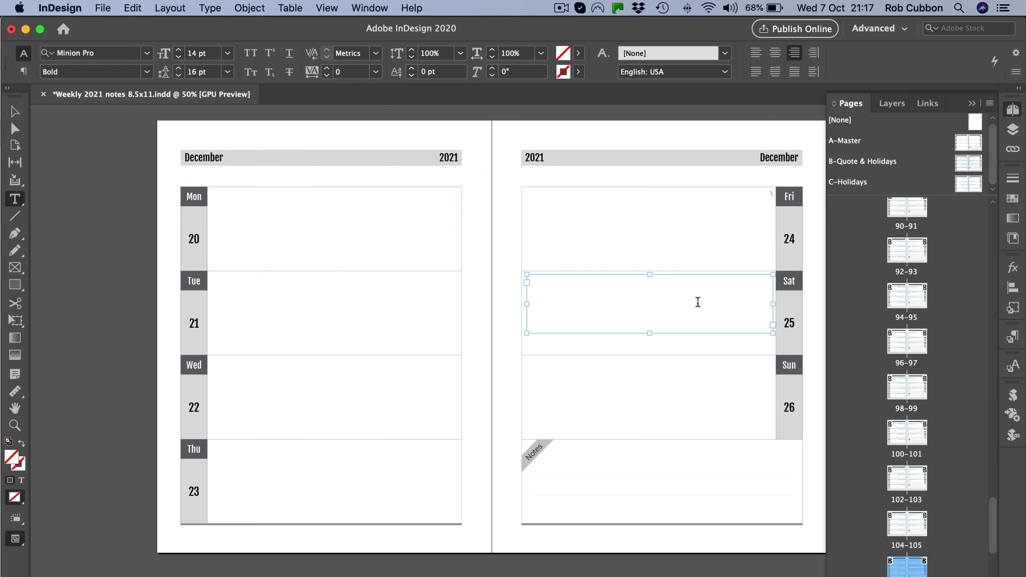
left_click(719, 304)
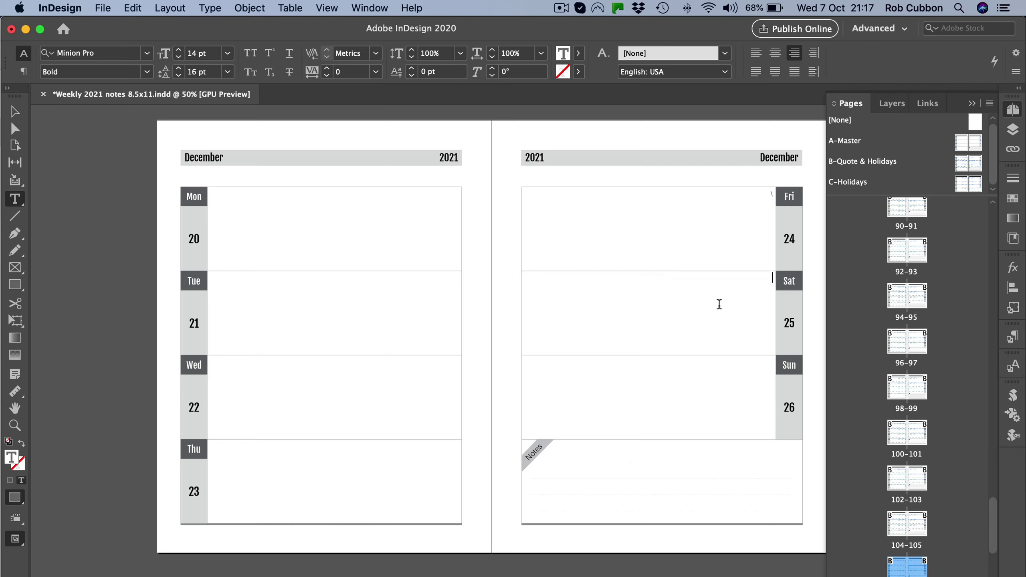
type("Christmas Day")
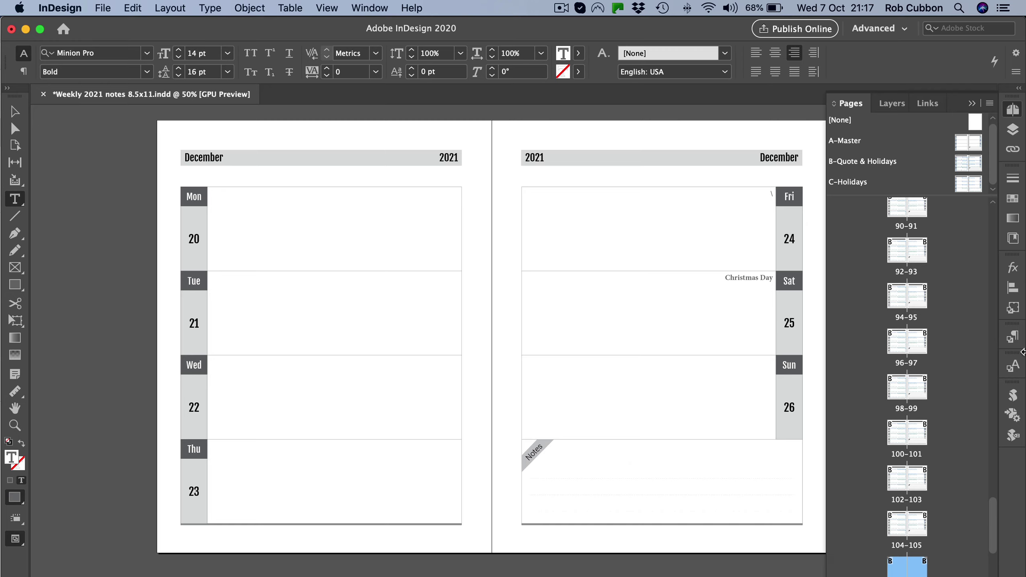
- Delete the stray backslash from the Friday frame on the B-Quote & Holidays master, and view page 99
double_click(961, 162)
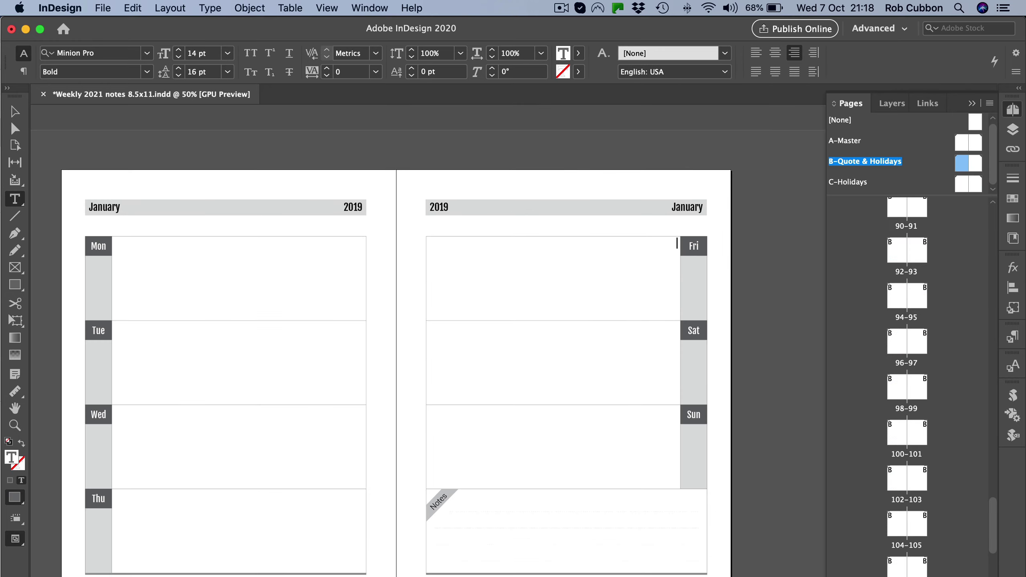
double_click(917, 389)
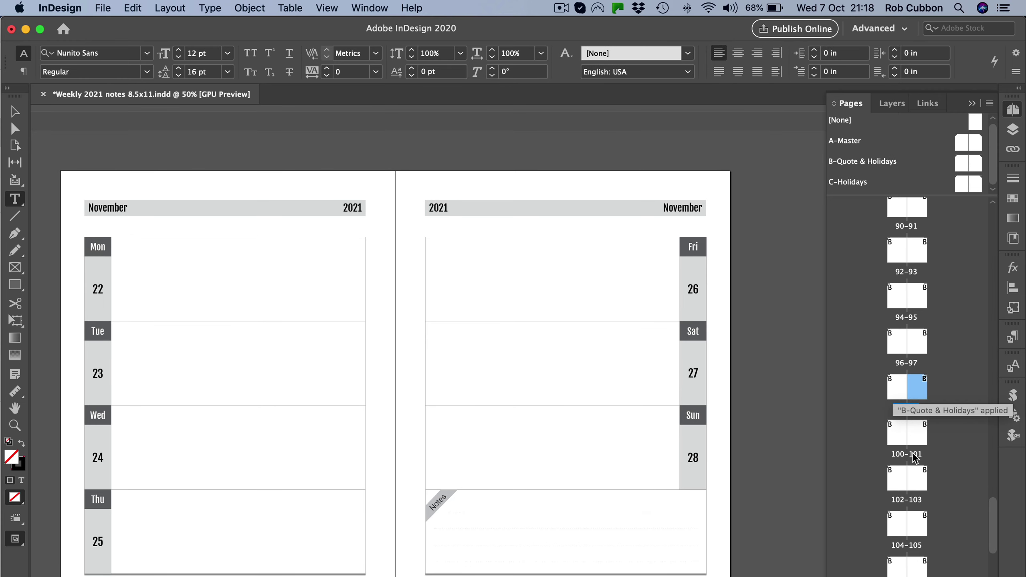